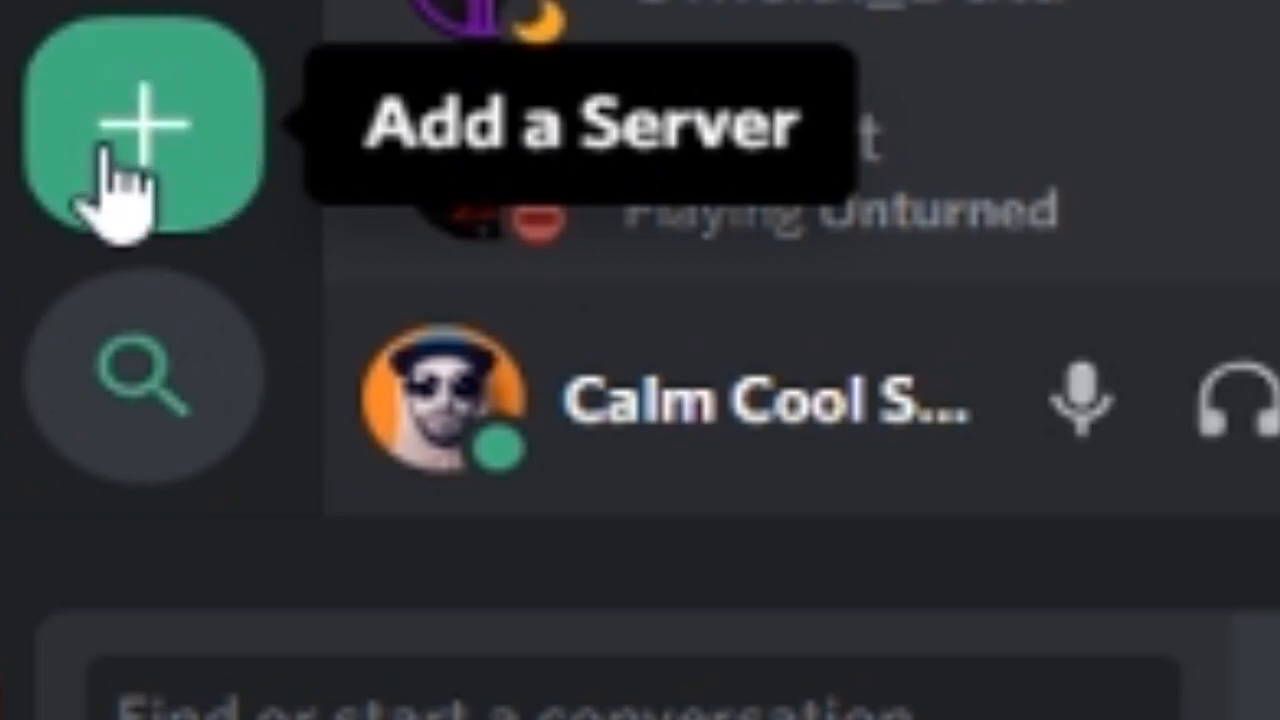
Step: Create a new server named TSdiscord
{"action": "left_click", "coordinate": [137, 175]}
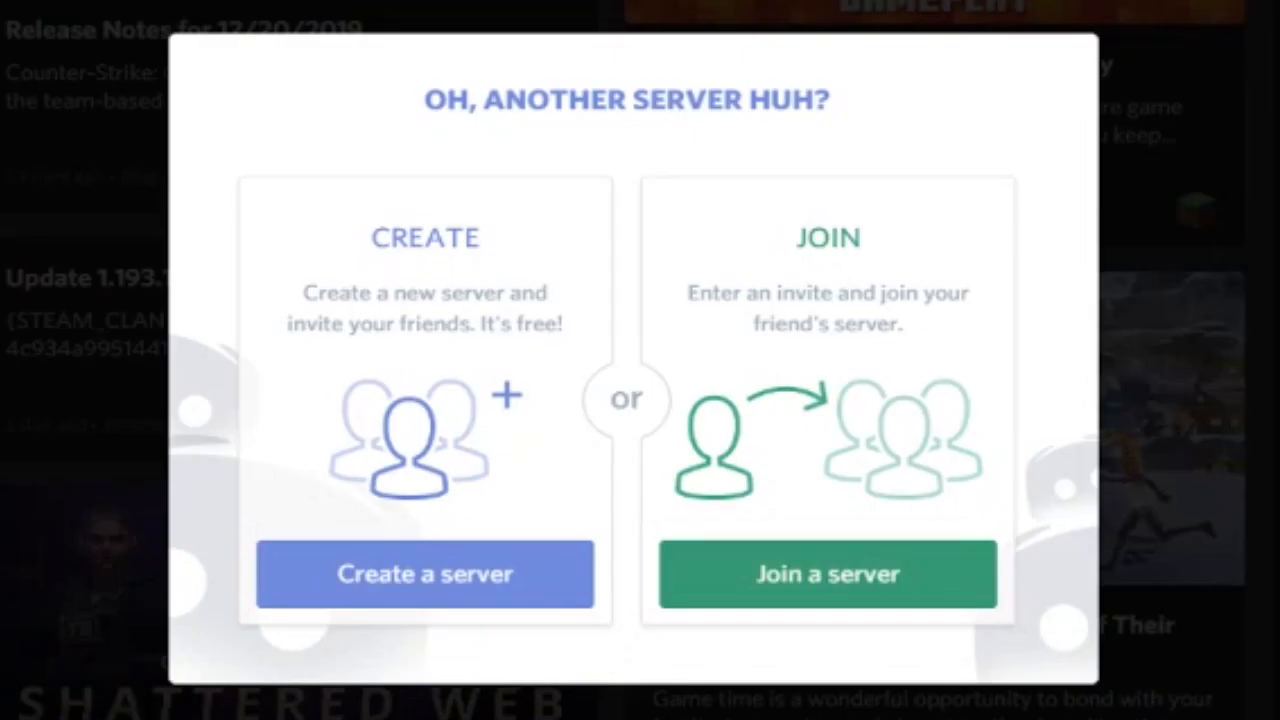
{"action": "left_click", "coordinate": [423, 586]}
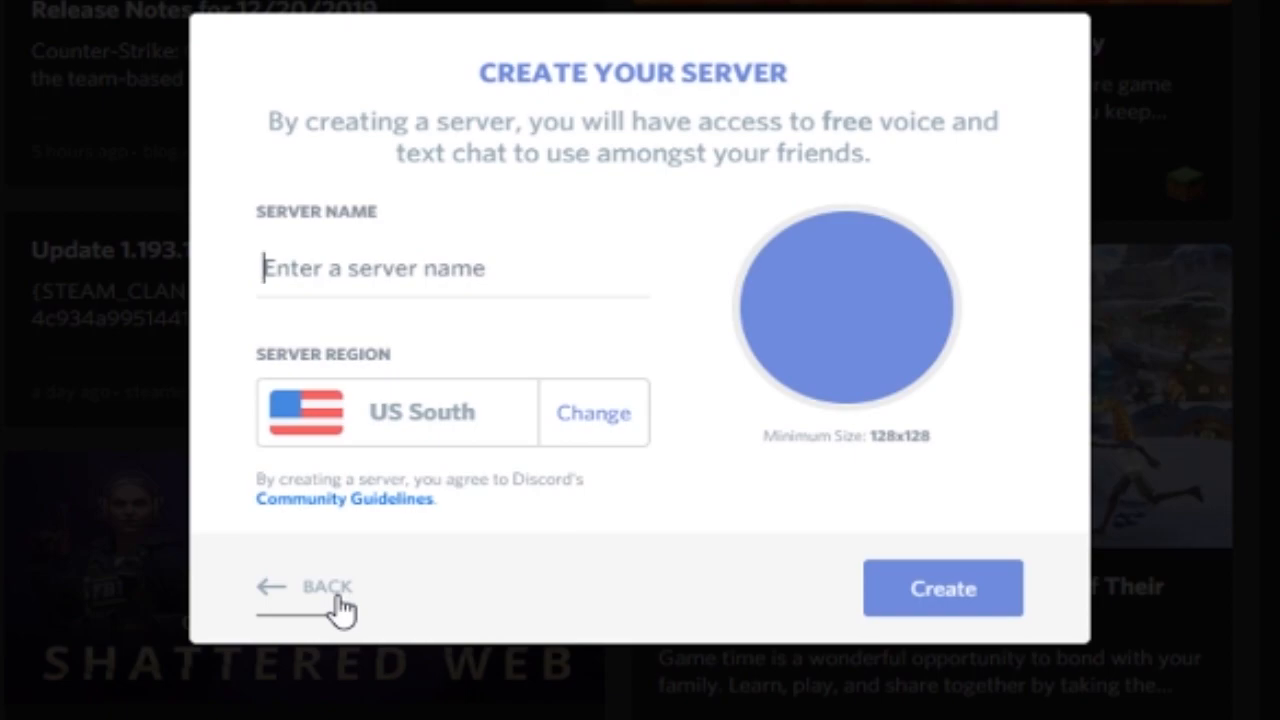
{"action": "type", "text": "TSdis"}
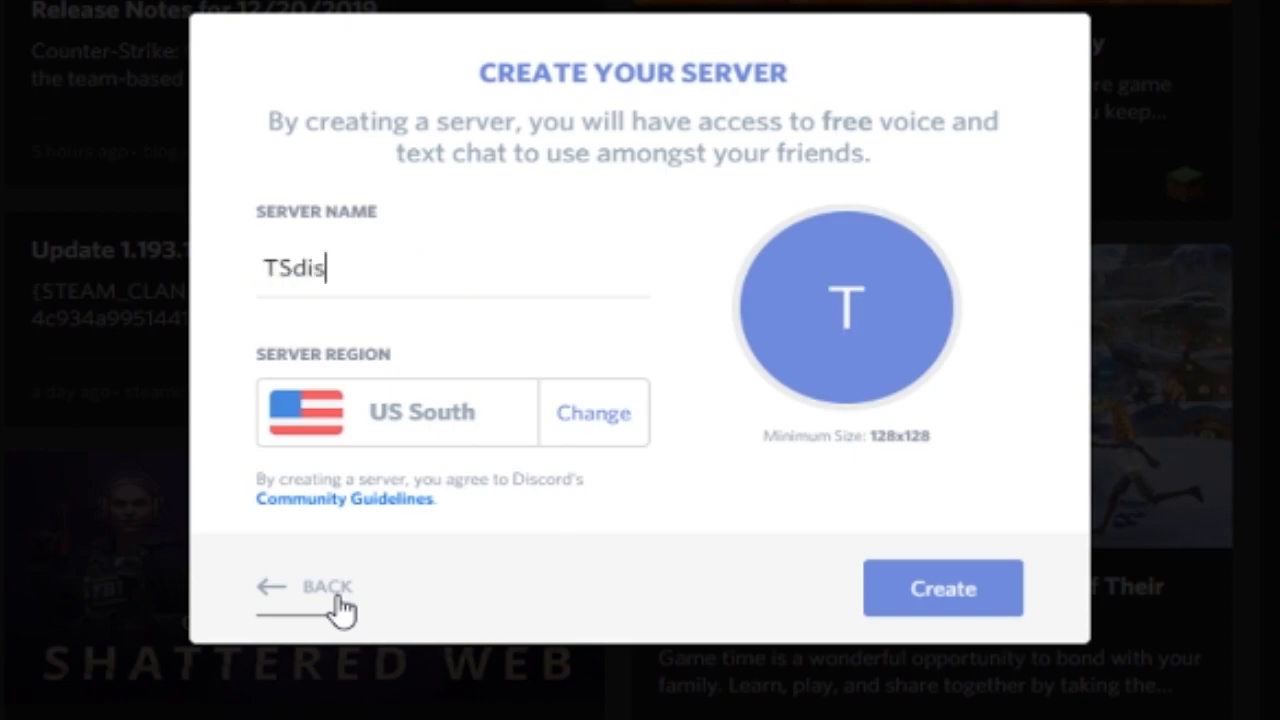
{"action": "type", "text": "cord"}
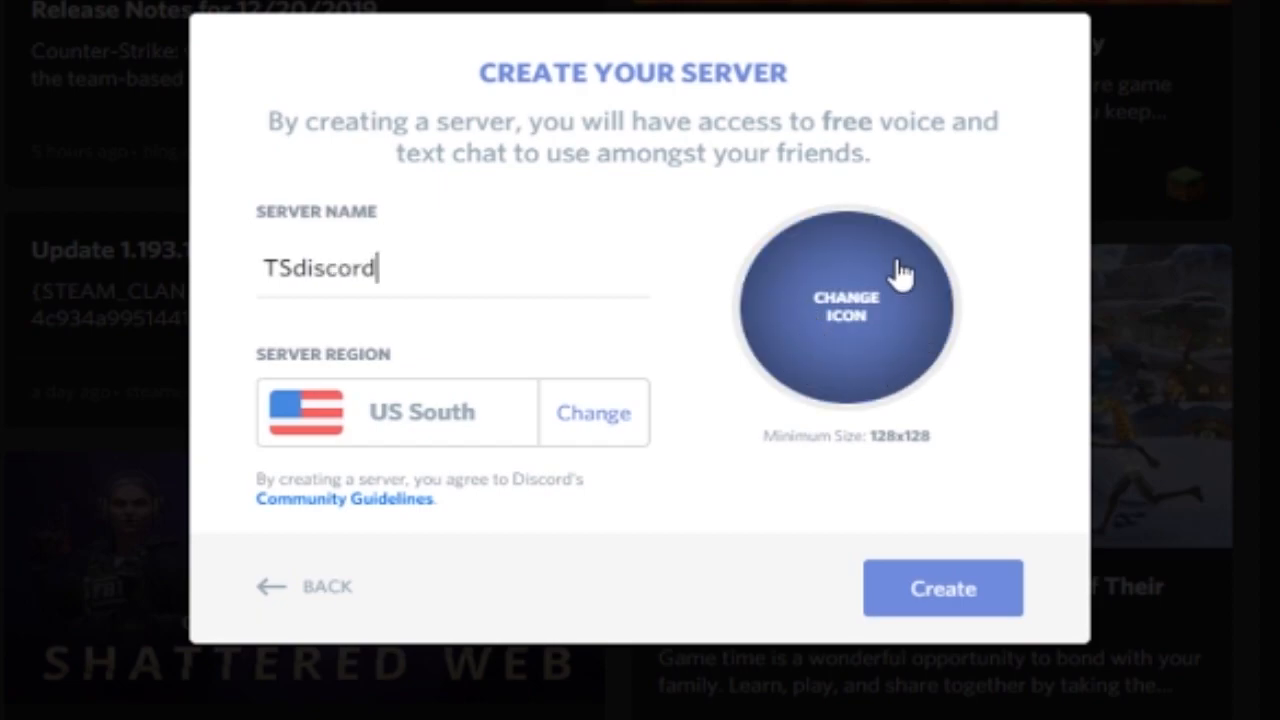
{"action": "left_click", "coordinate": [822, 355]}
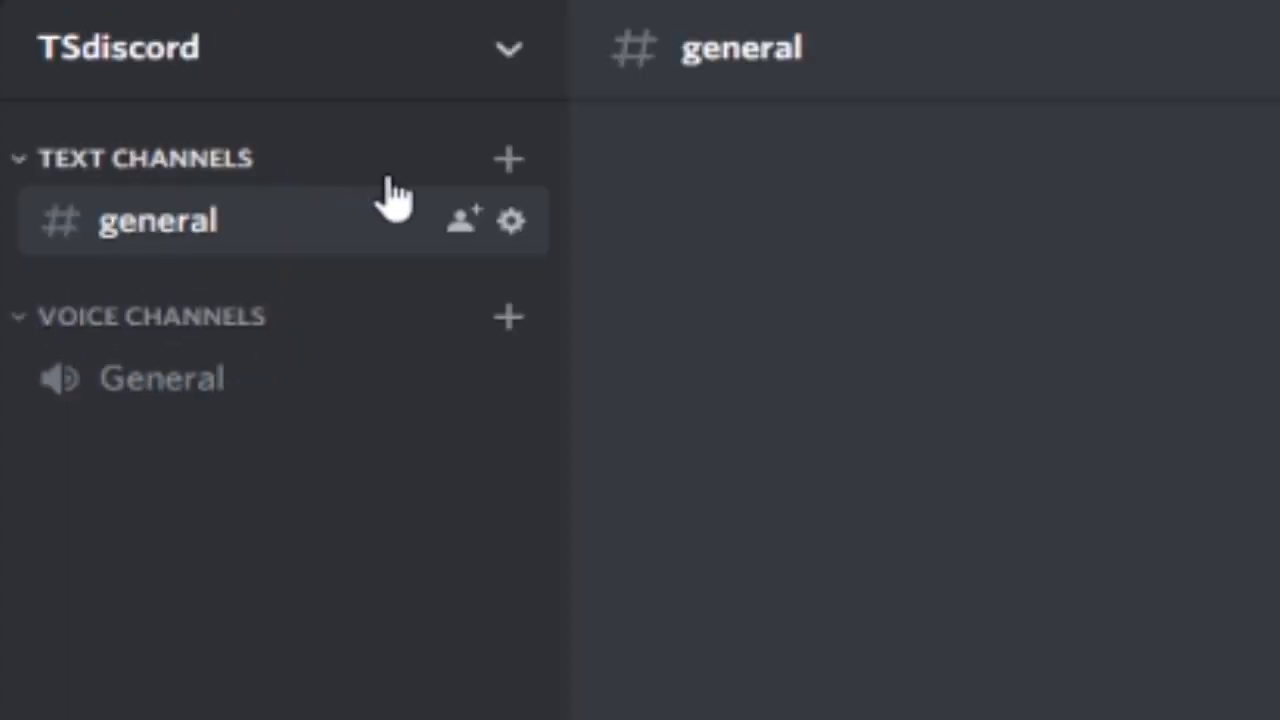
Step: Create a text channel named rules in the Text Channels category
{"action": "left_click", "coordinate": [508, 161]}
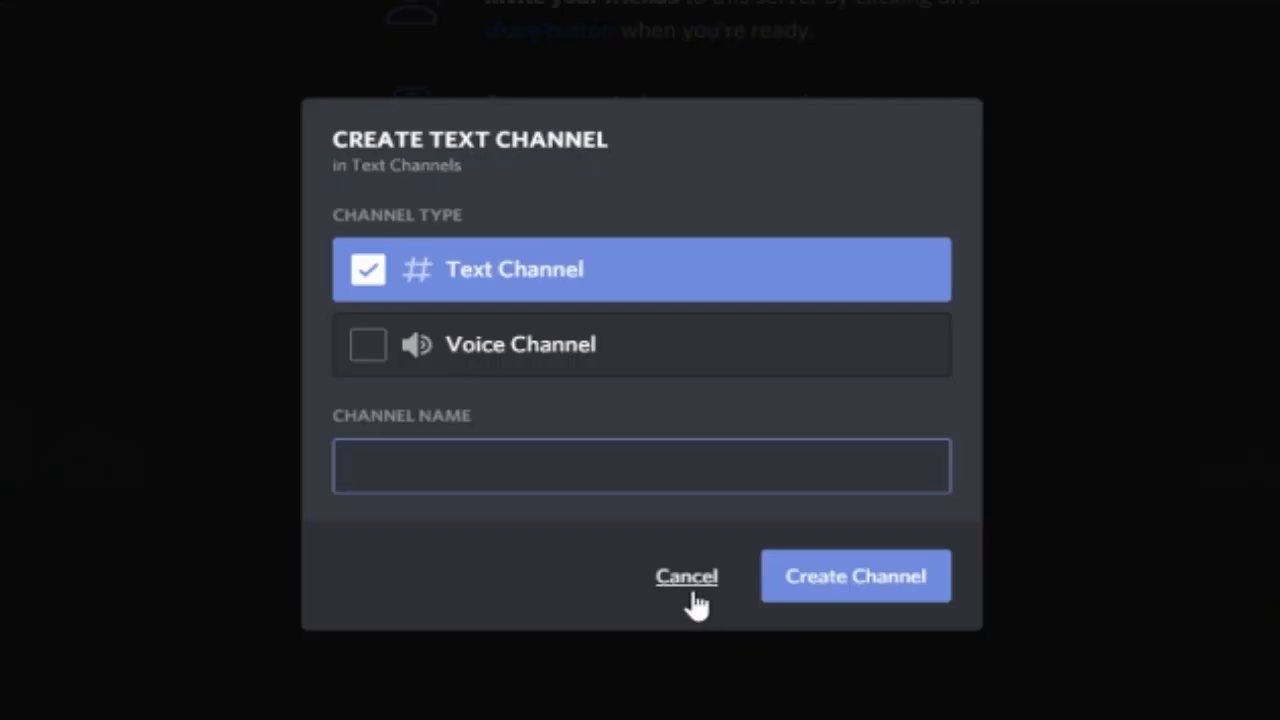
{"action": "type", "text": "rules"}
{"action": "key", "text": "Return"}
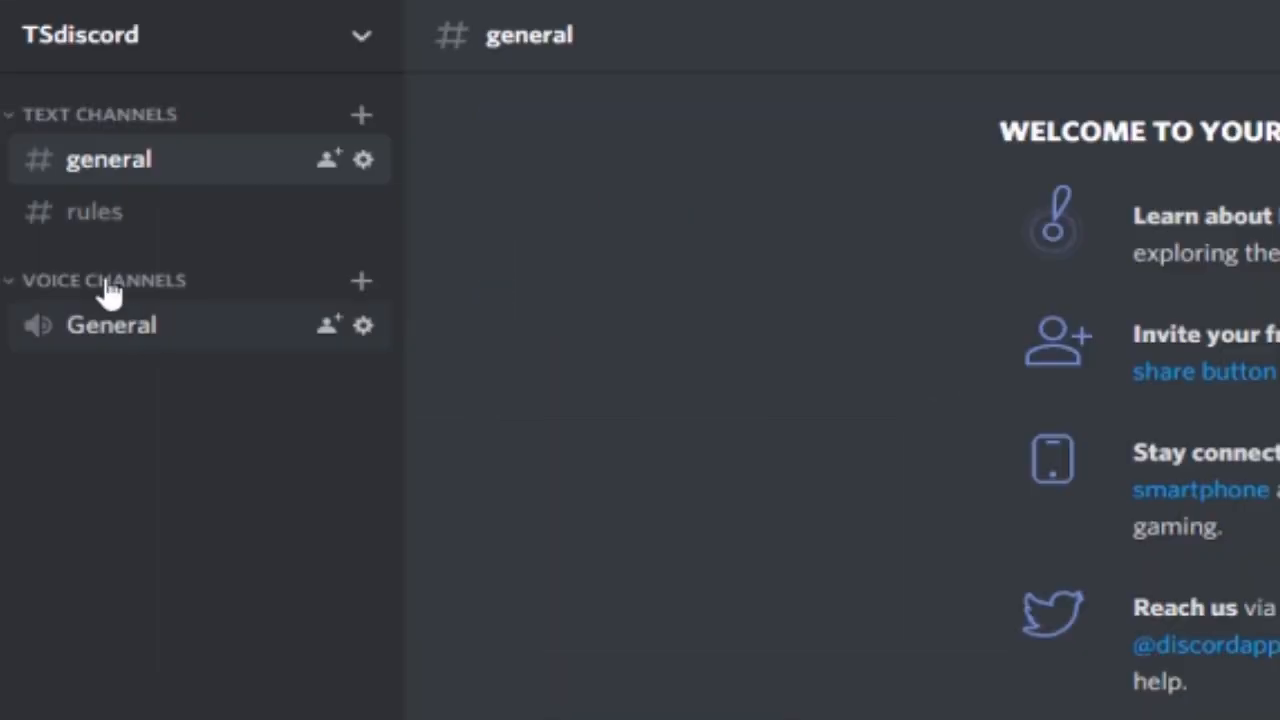
Step: Create a Welcome category above Text Channels and move the rules channel into it
{"action": "right_click", "coordinate": [103, 118]}
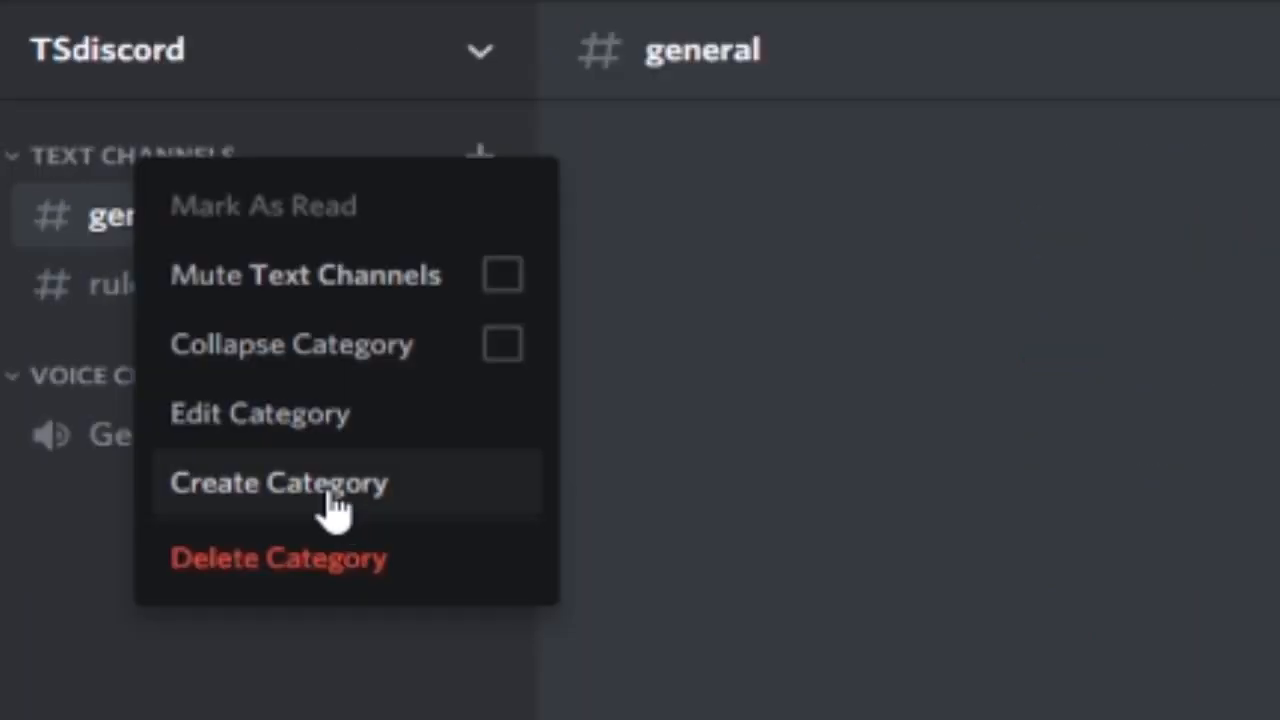
{"action": "left_click", "coordinate": [332, 495]}
{"action": "type", "text": "Welcome"}
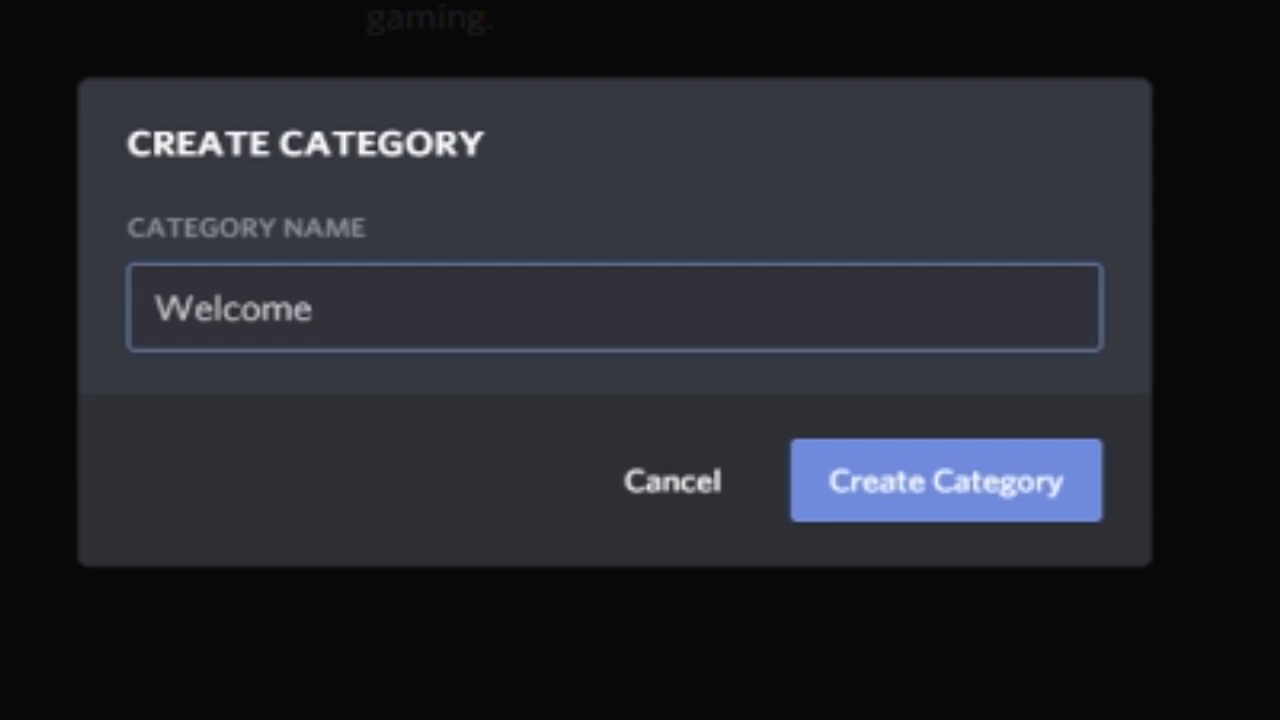
{"action": "left_click", "coordinate": [796, 450]}
{"action": "left_click_drag", "start_coordinate": [158, 584], "coordinate": [220, 165]}
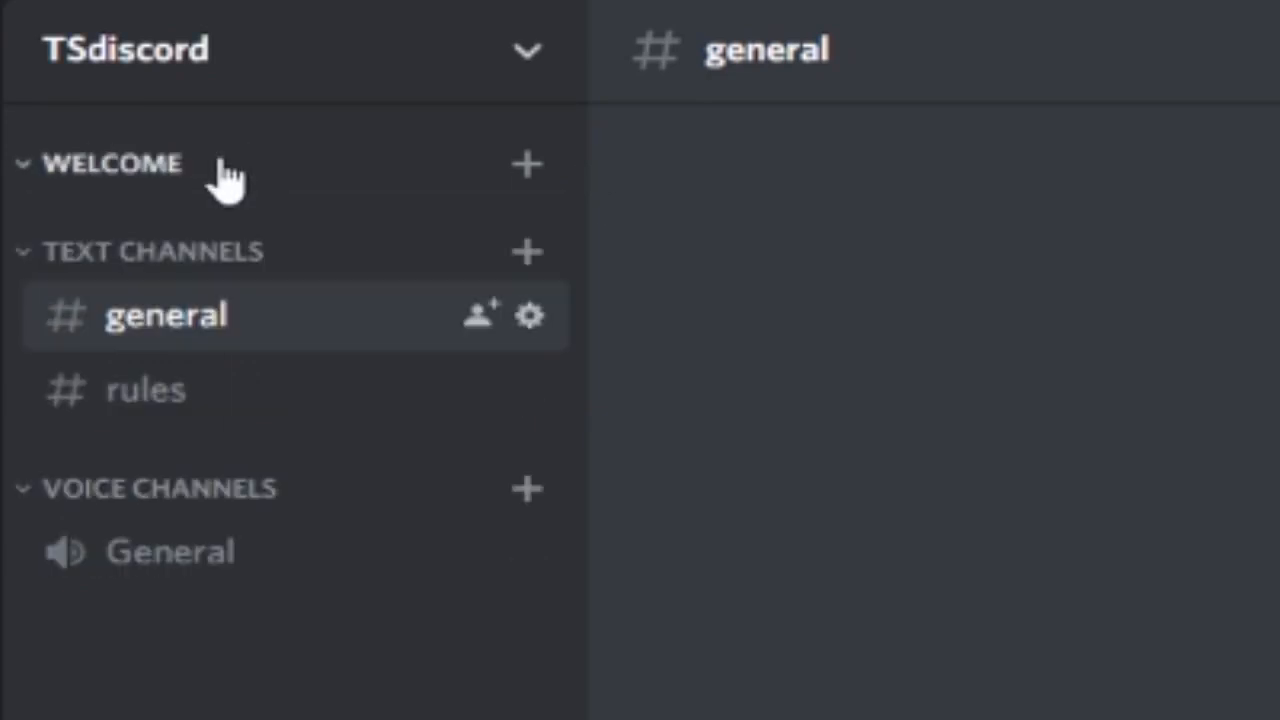
{"action": "left_click_drag", "start_coordinate": [196, 398], "coordinate": [214, 201]}
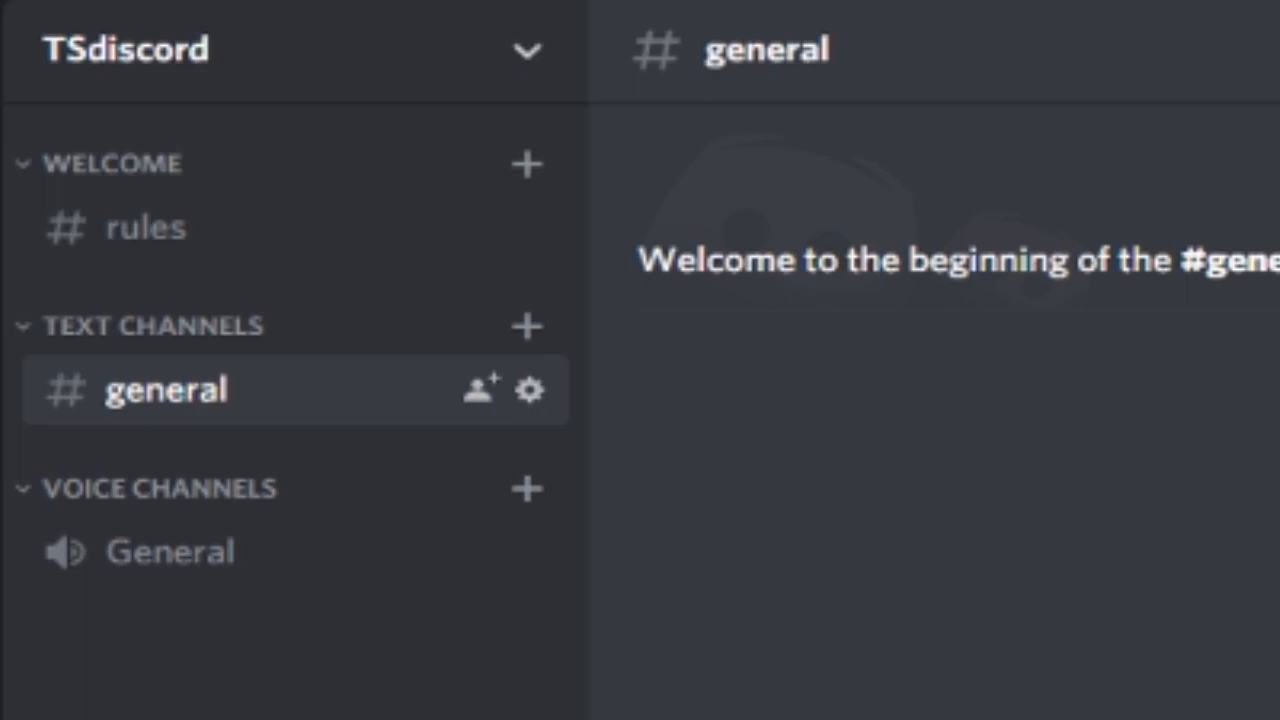
Step: Rename the Text Channels category to Community
{"action": "right_click", "coordinate": [120, 326]}
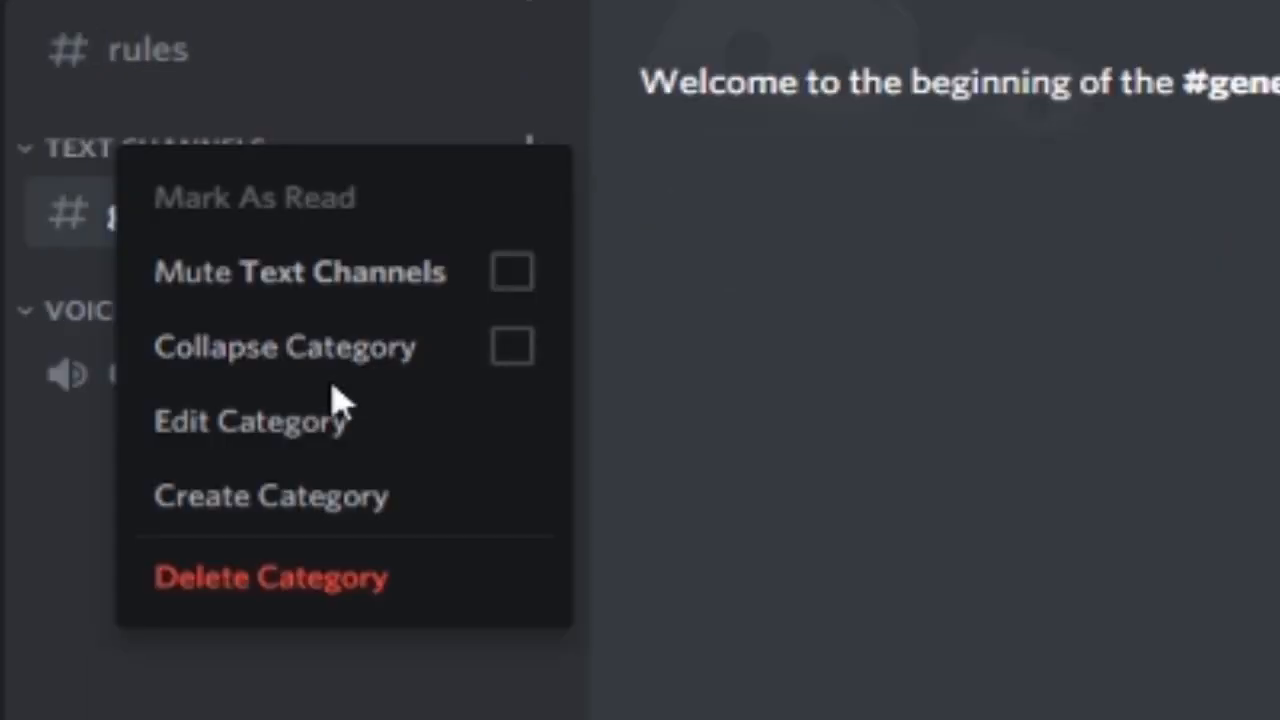
{"action": "left_click", "coordinate": [300, 415]}
{"action": "type", "text": "Commu"}
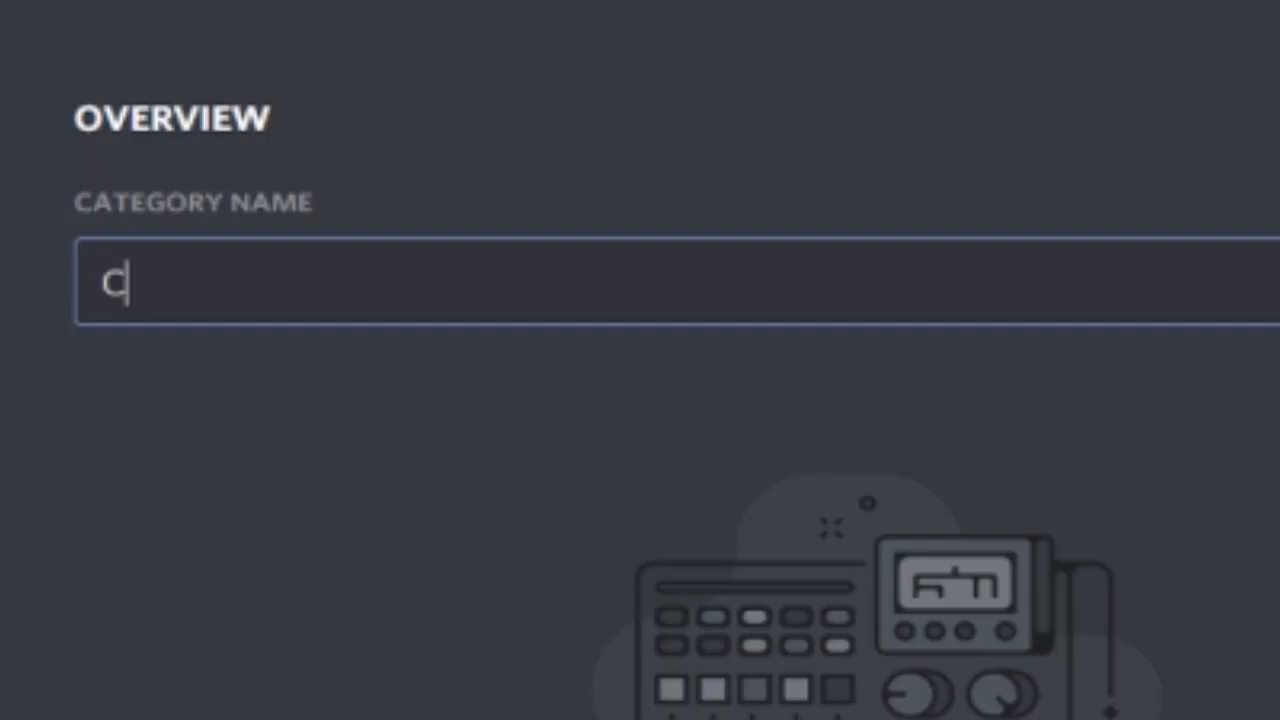
{"action": "type", "text": "nit"}
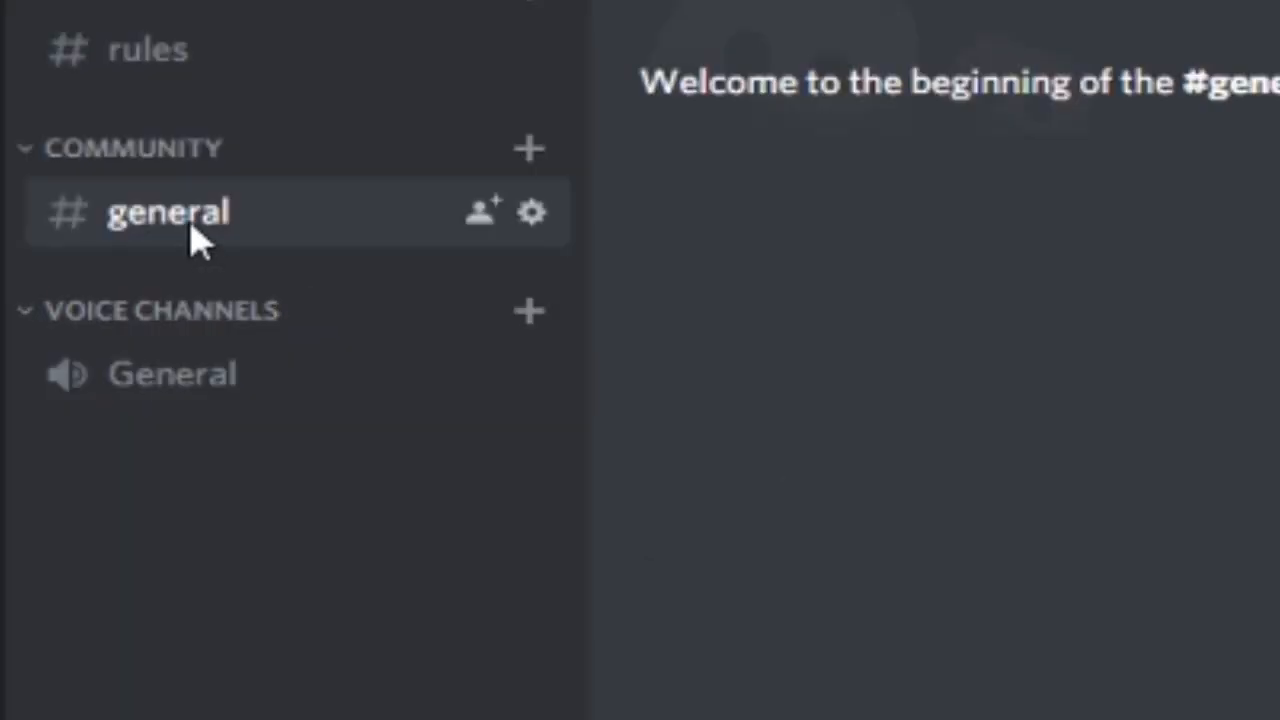
Step: Rename the general text channel in the Community category to general-chat
{"action": "right_click", "coordinate": [200, 240]}
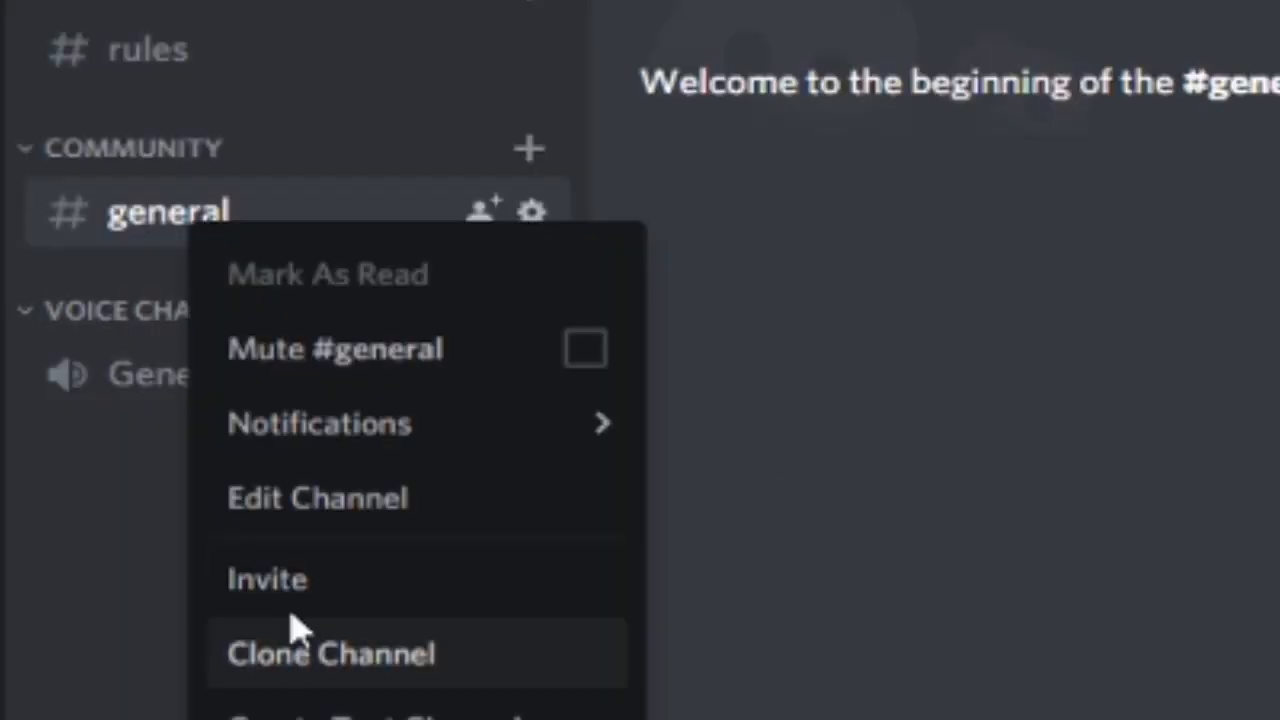
{"action": "left_click", "coordinate": [329, 497]}
{"action": "type", "text": "-chat"}
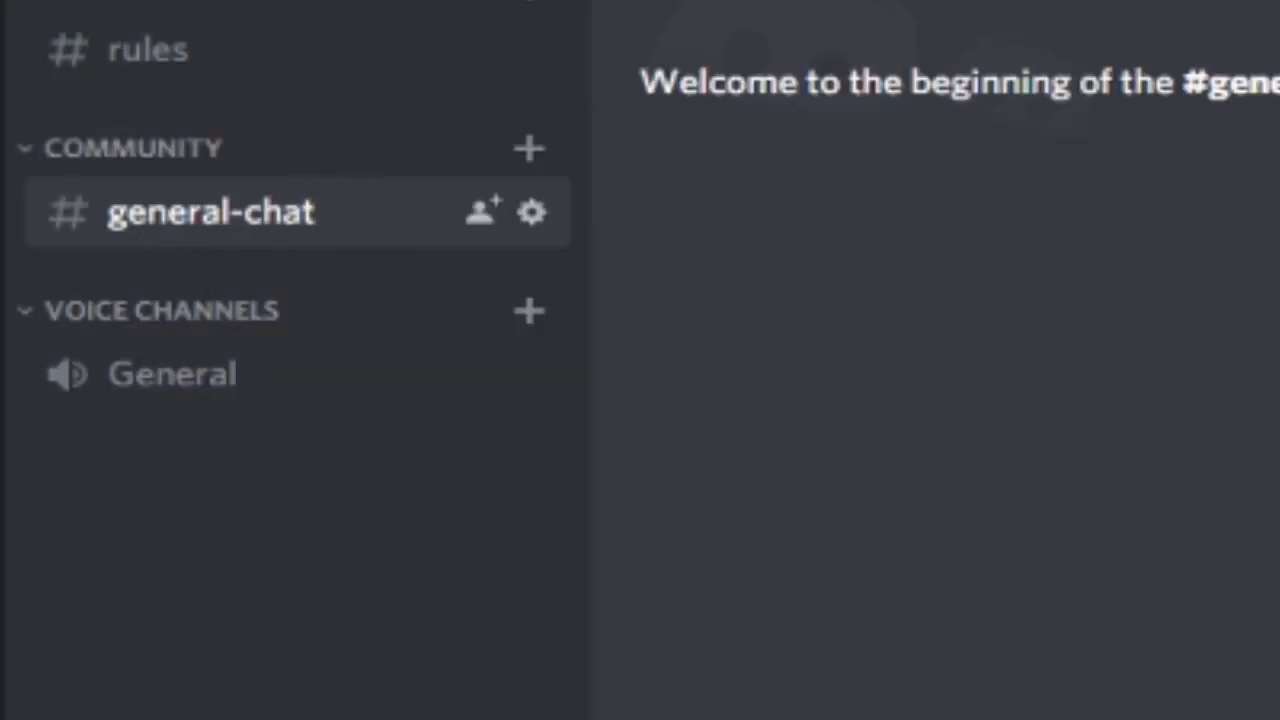
{"action": "key", "text": "Return"}
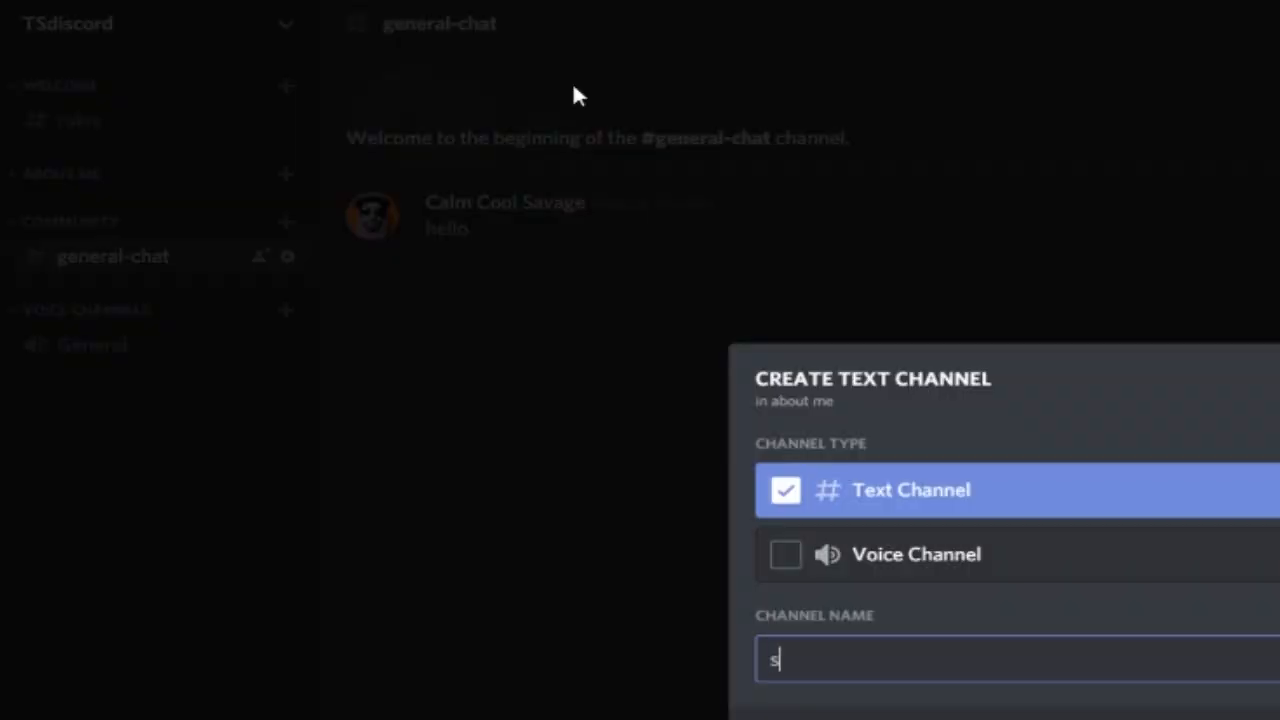
Step: Create the text channels social-media, content, announcements and schedule in the About Me category
{"action": "type", "text": "o"}
{"action": "type", "text": "t"}
{"action": "type", "text": "en"}
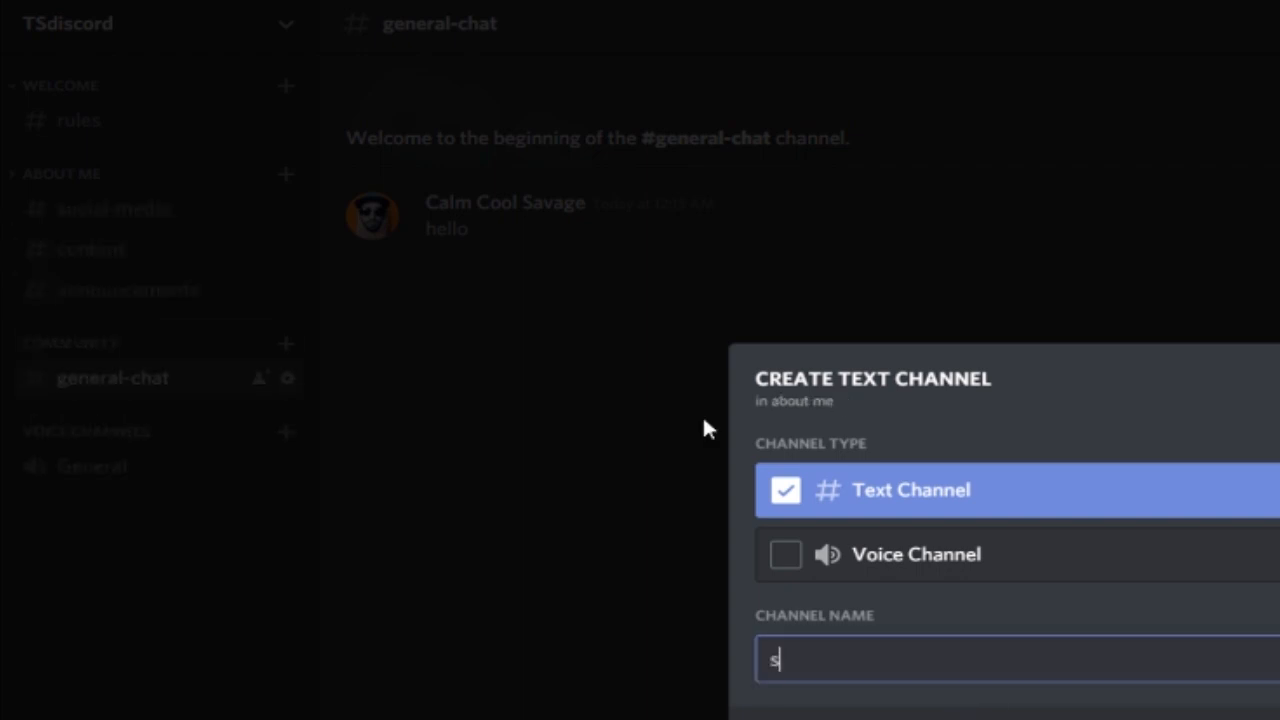
{"action": "type", "text": "che"}
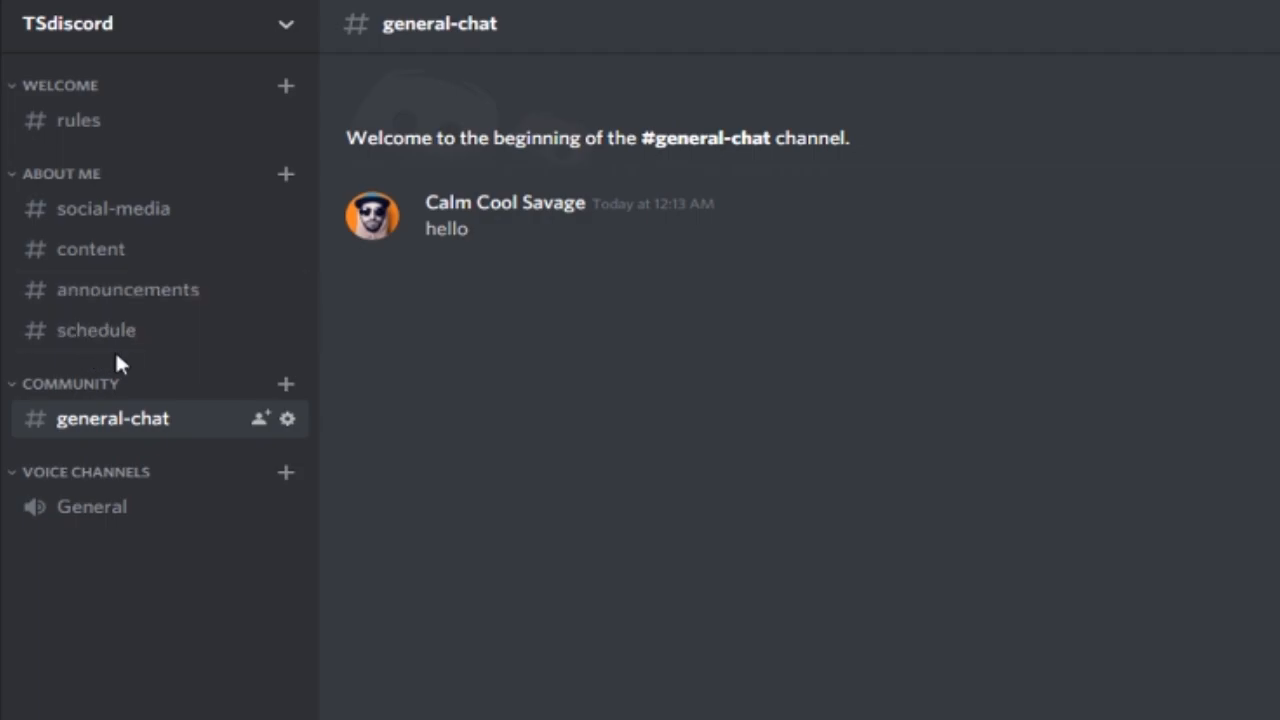
Step: Add the text channels introductions, memes, videos, pictures and setups to the Community category
{"action": "left_click", "coordinate": [286, 383]}
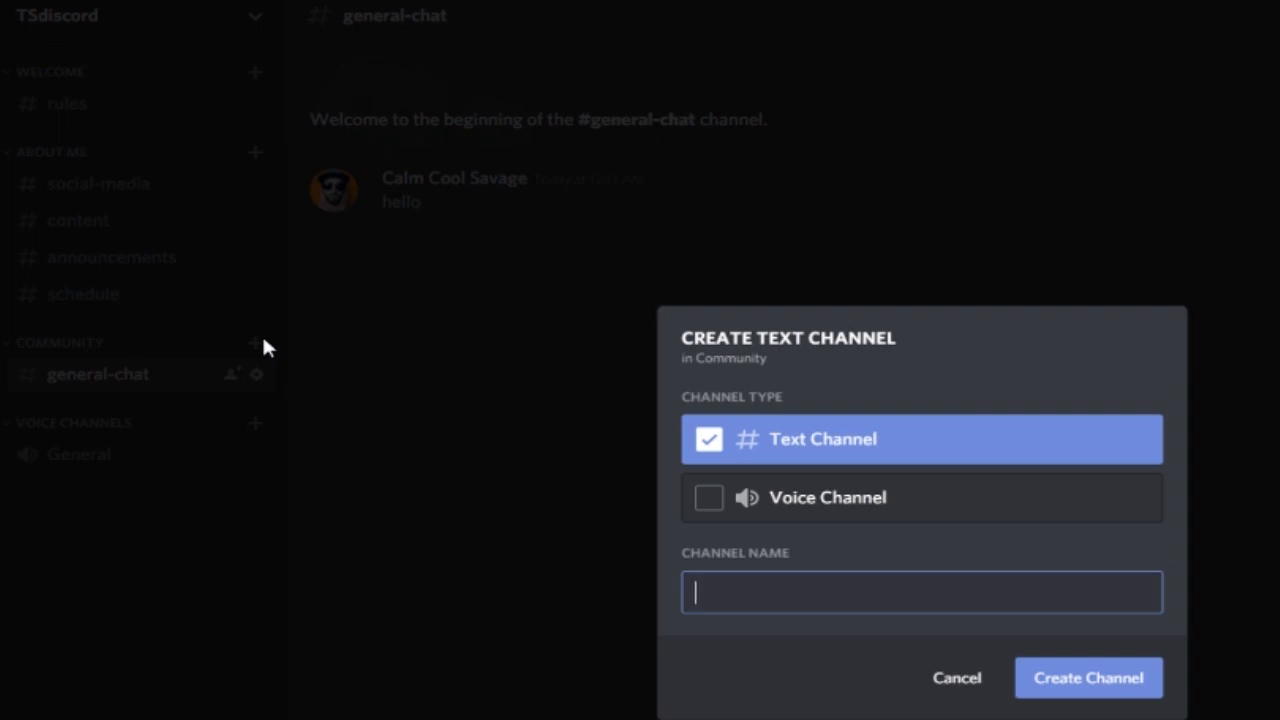
{"action": "type", "text": "memes"}
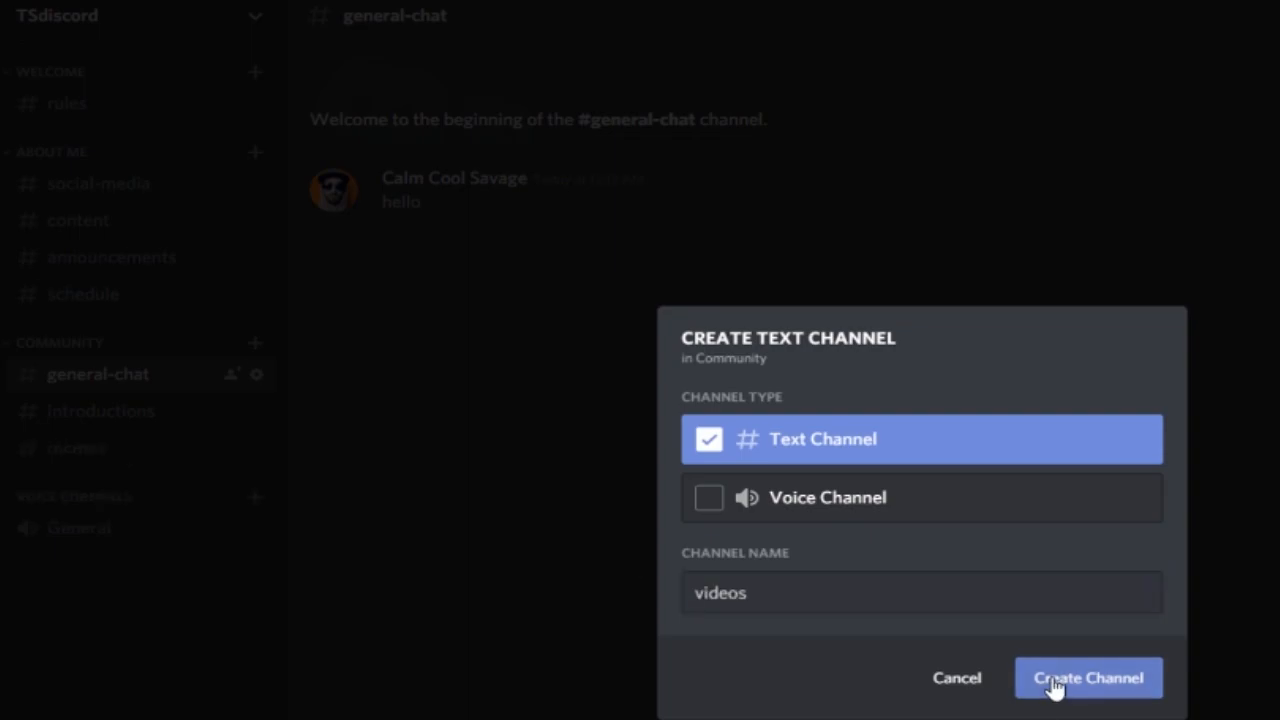
{"action": "left_click", "coordinate": [1060, 683]}
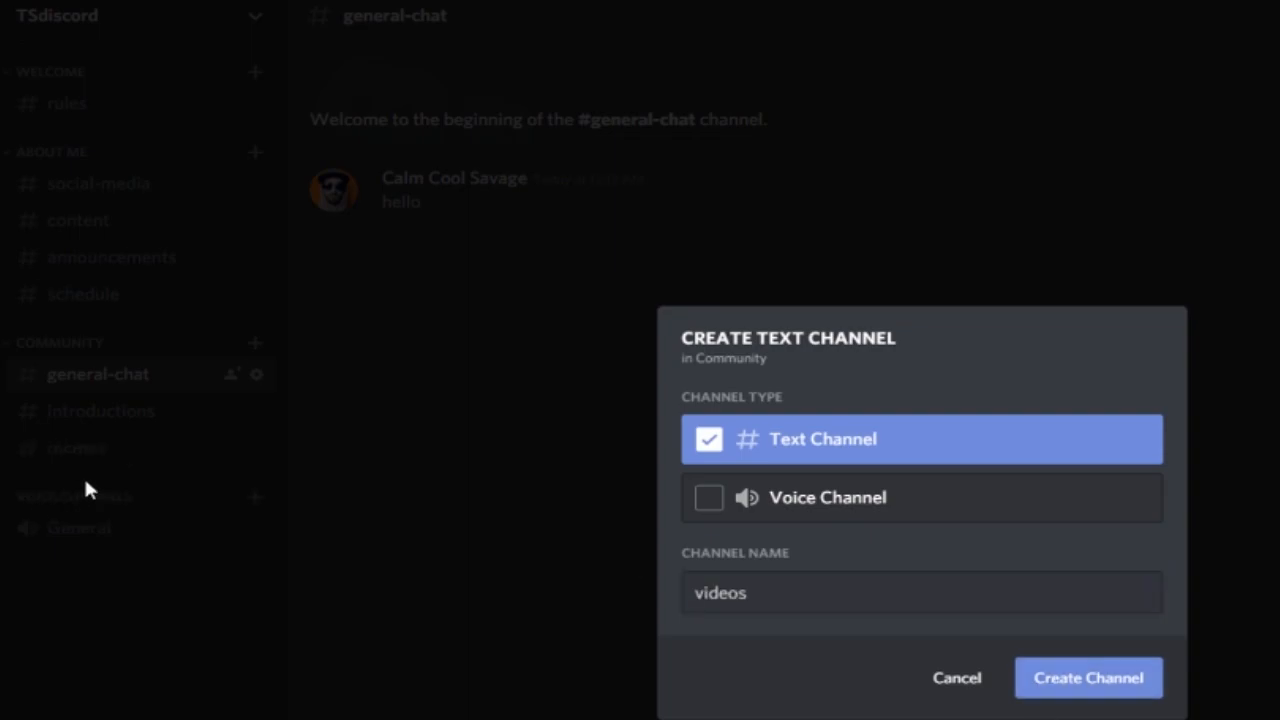
{"action": "left_click", "coordinate": [255, 342]}
{"action": "type", "text": "setups"}
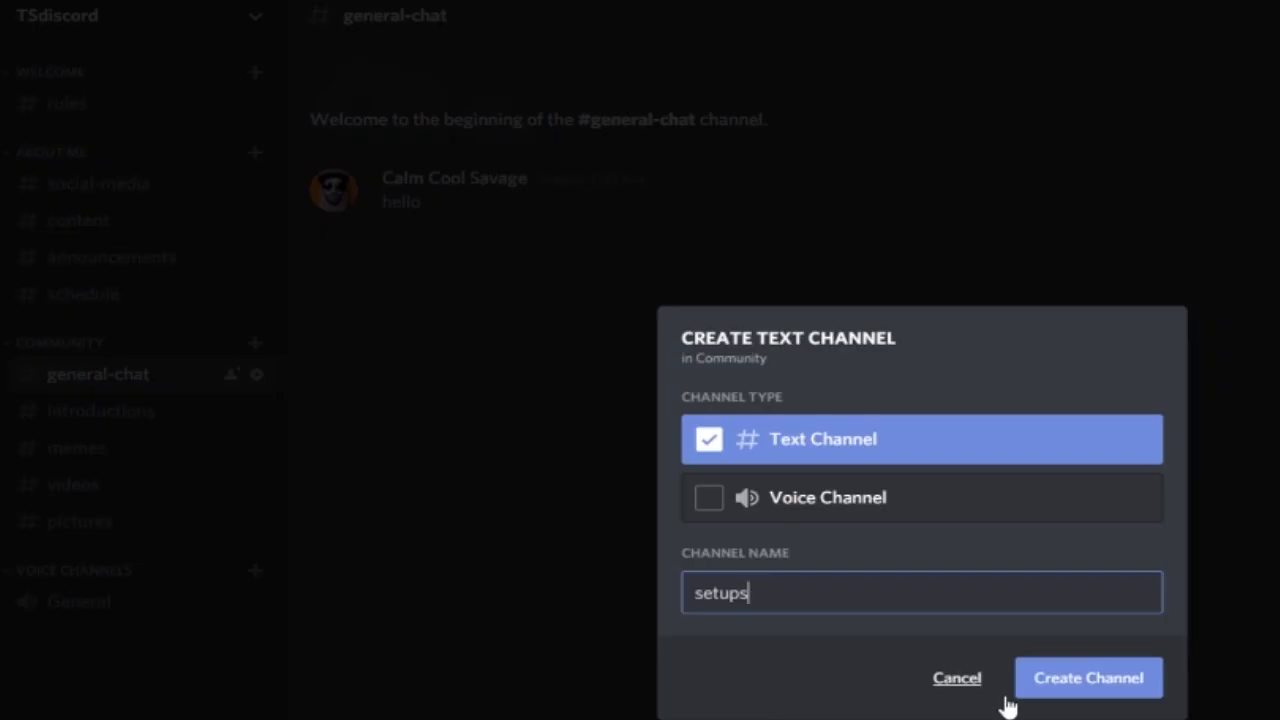
{"action": "left_click", "coordinate": [1020, 695]}
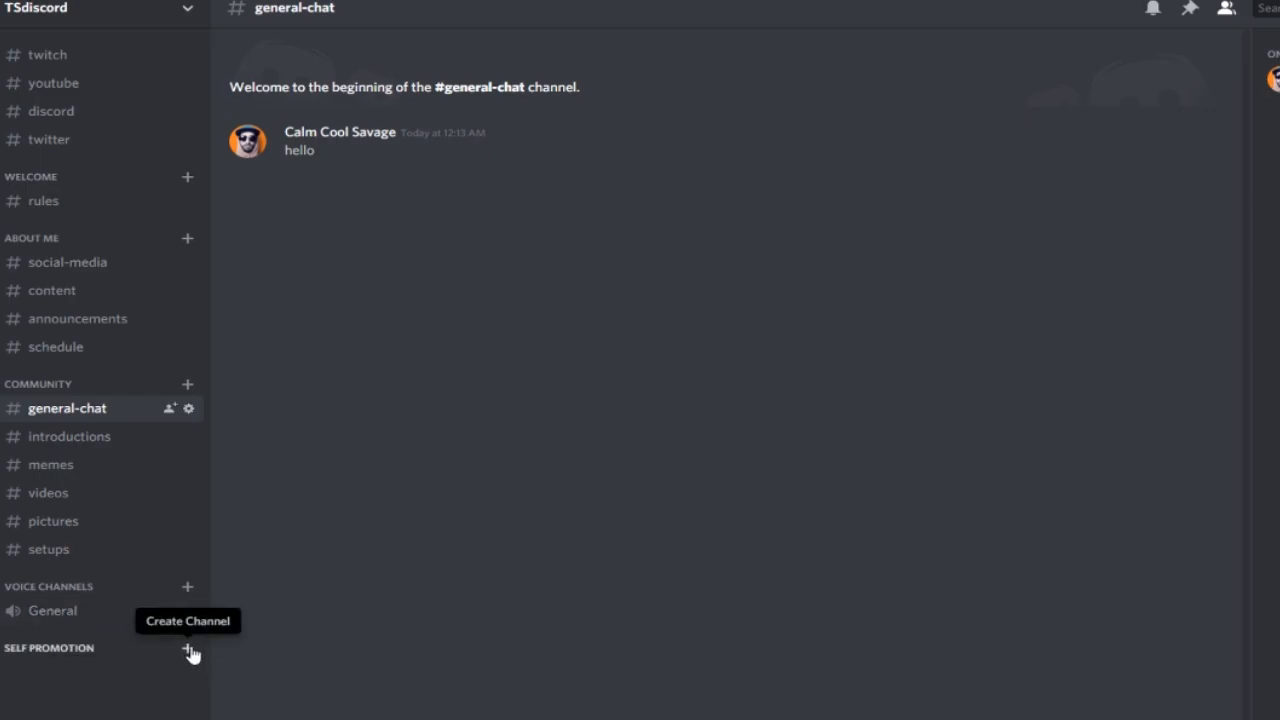
Step: Create the text channels twitch, youtube, discord and twitter in the Self Promotion category
{"action": "left_click", "coordinate": [189, 649]}
{"action": "type", "text": "tw"}
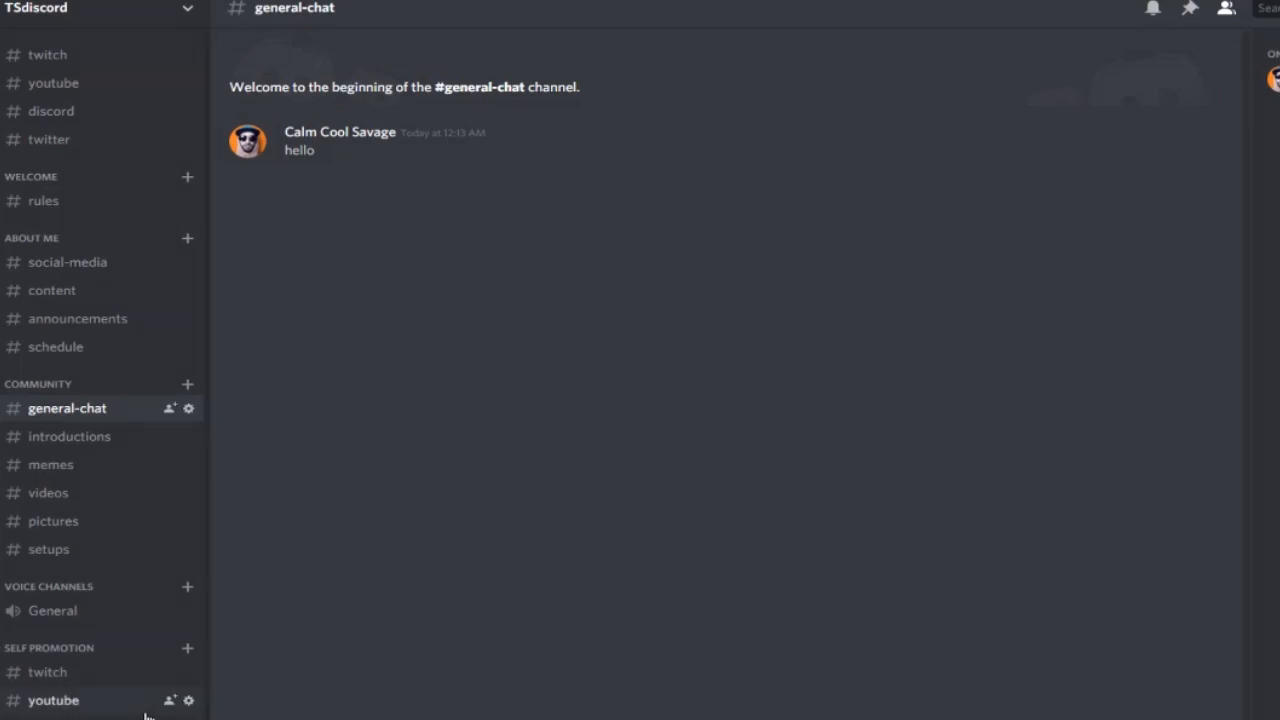
{"action": "scroll", "coordinate": [120, 705], "scroll_direction": "down", "scroll_amount": 1}
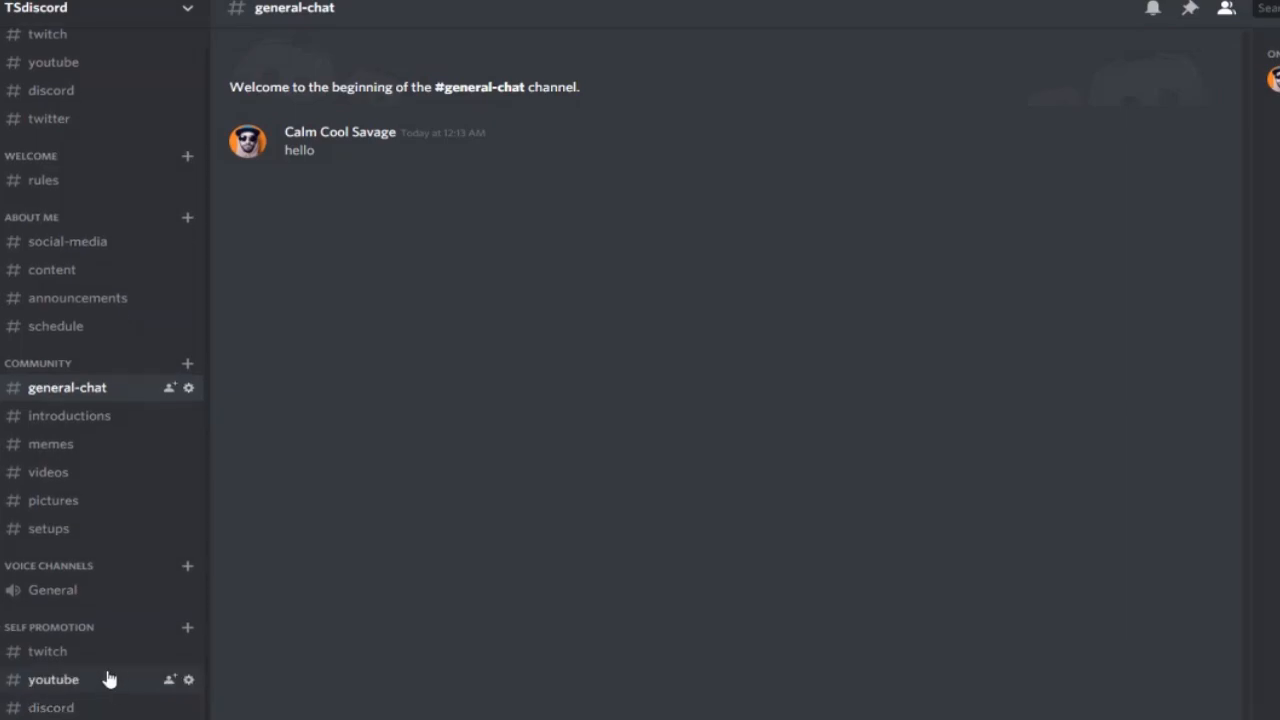
Step: Create a voice channel named private in the Voice Channels category
{"action": "left_click", "coordinate": [187, 566]}
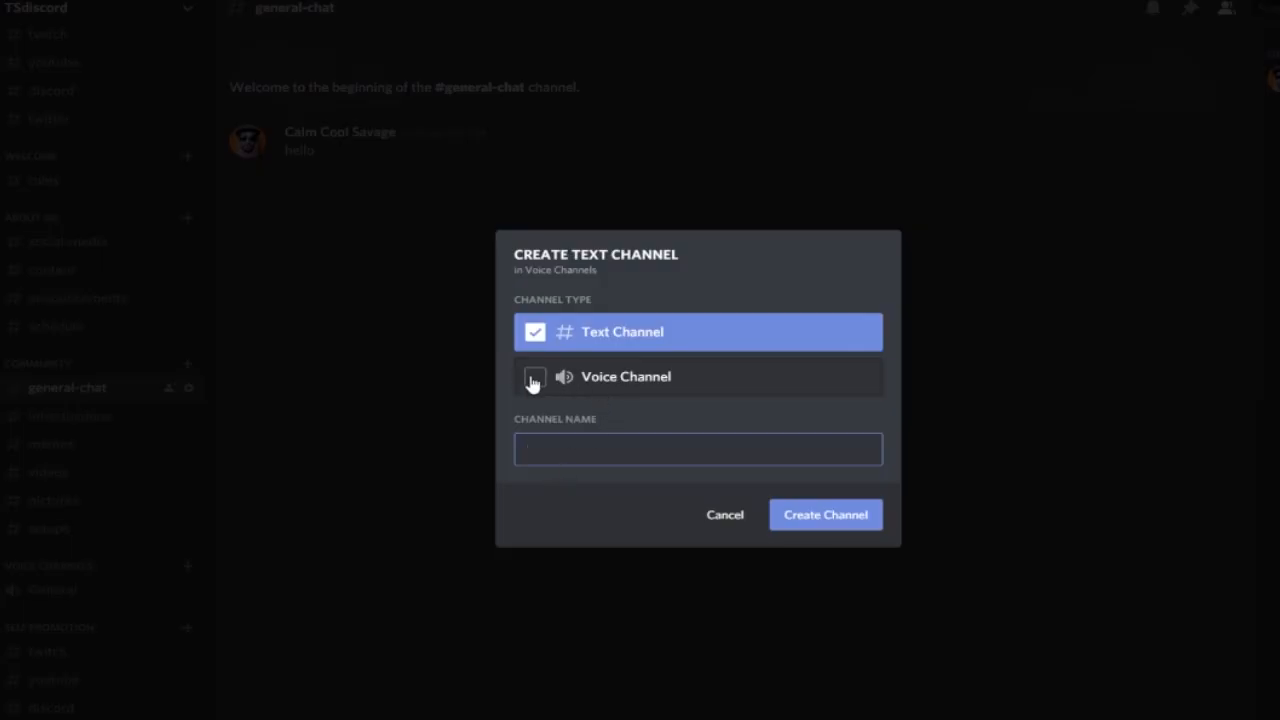
{"action": "left_click", "coordinate": [528, 378]}
{"action": "left_click", "coordinate": [613, 450]}
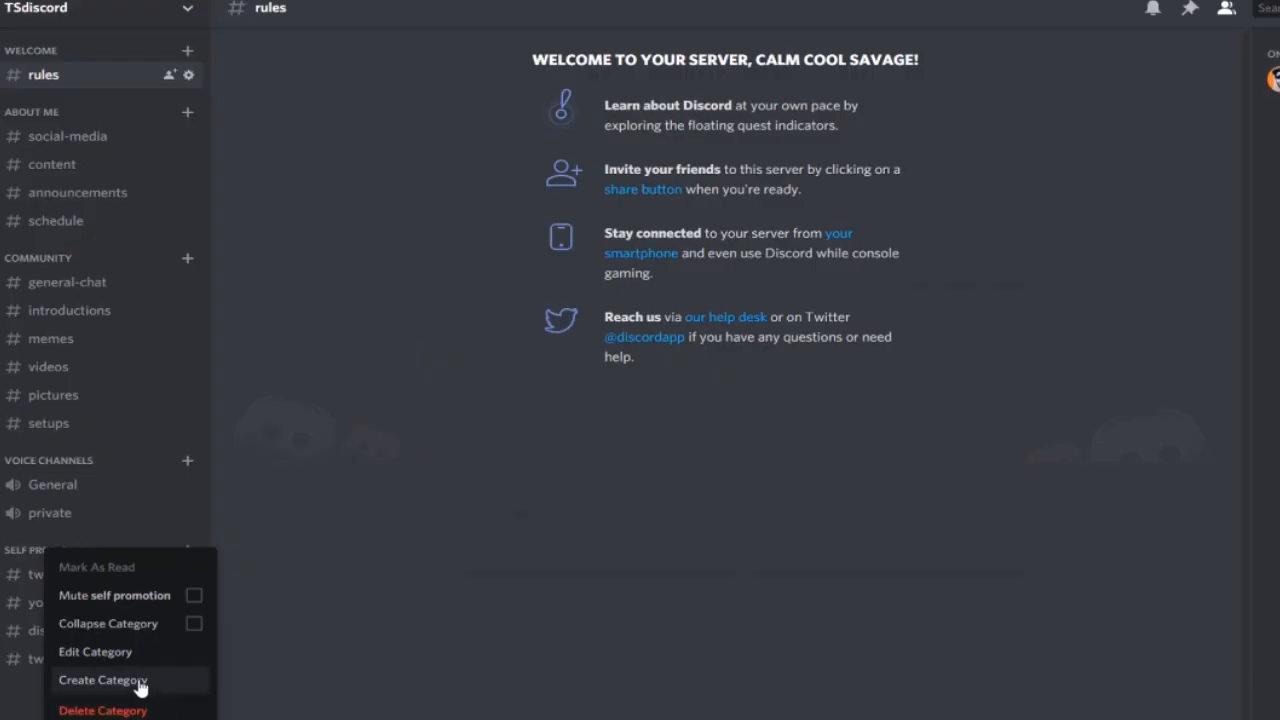
Step: Create a mod applications category with the text channels twitch and discord
{"action": "left_click", "coordinate": [140, 684]}
{"action": "type", "text": "mod"}
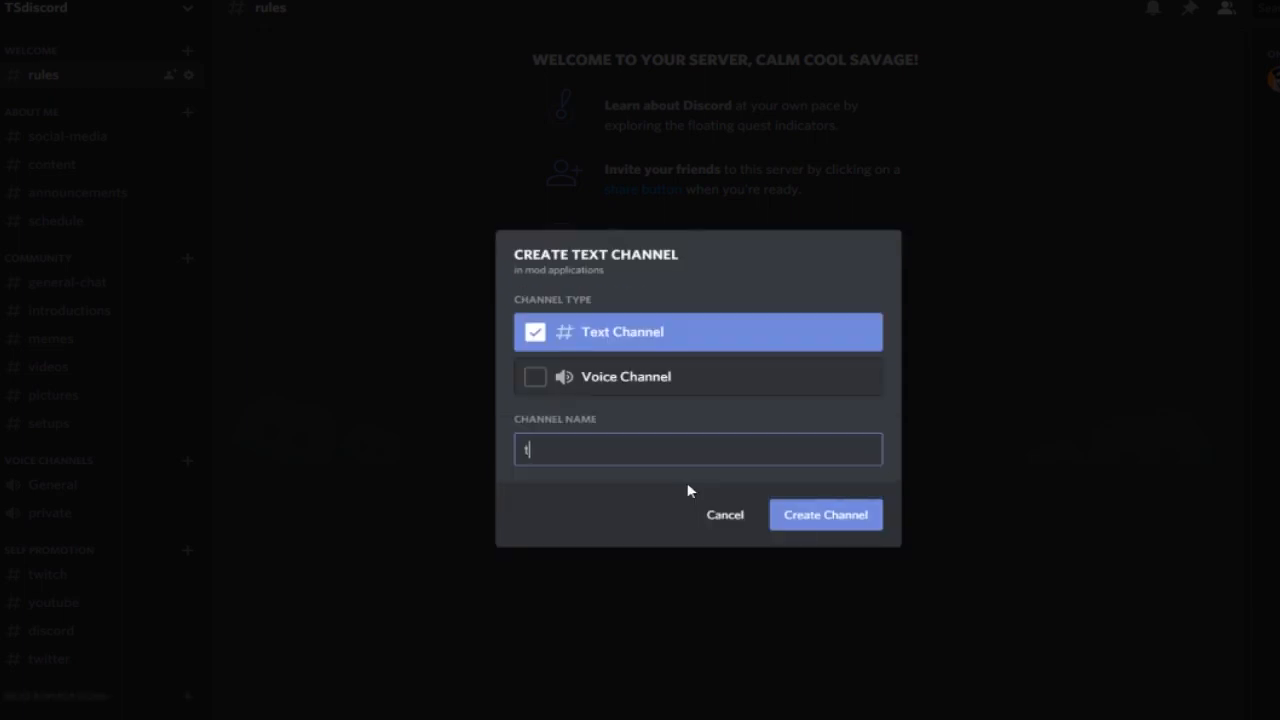
{"action": "key", "text": "BackSpace"}
{"action": "type", "text": "dis"}
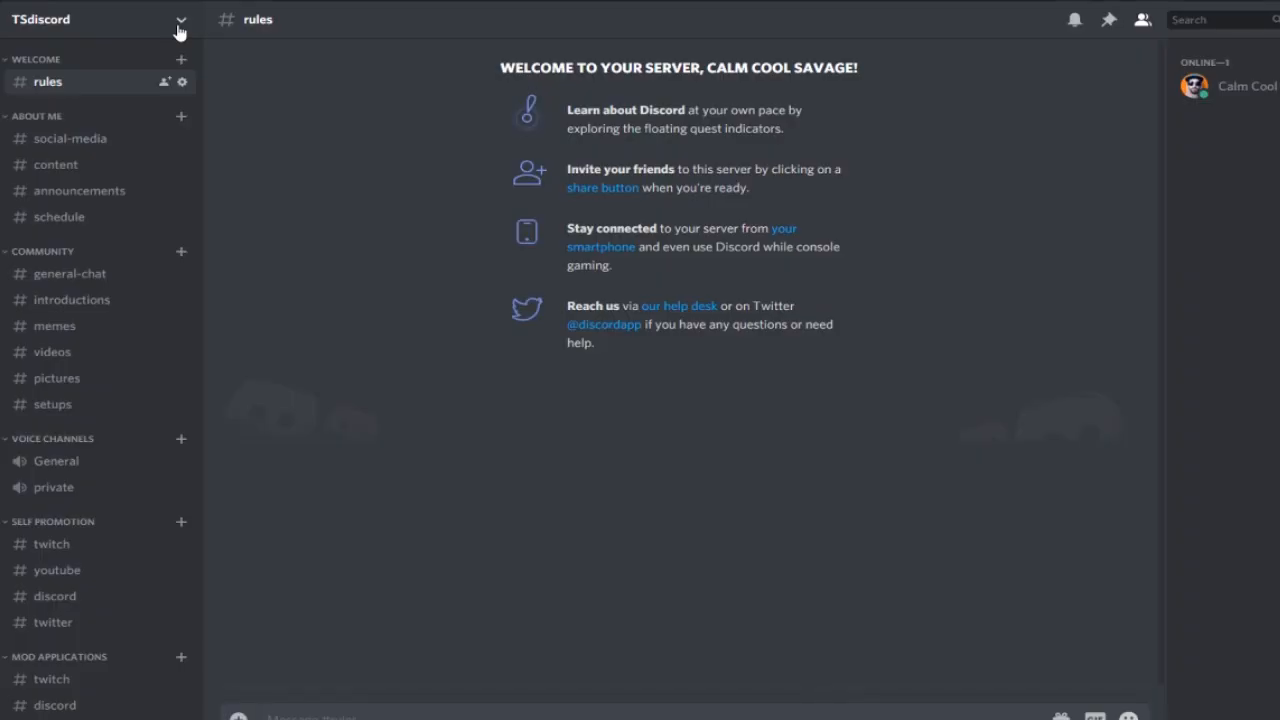
Step: Open the option to invite people to the TSdiscord server
{"action": "left_click", "coordinate": [183, 21]}
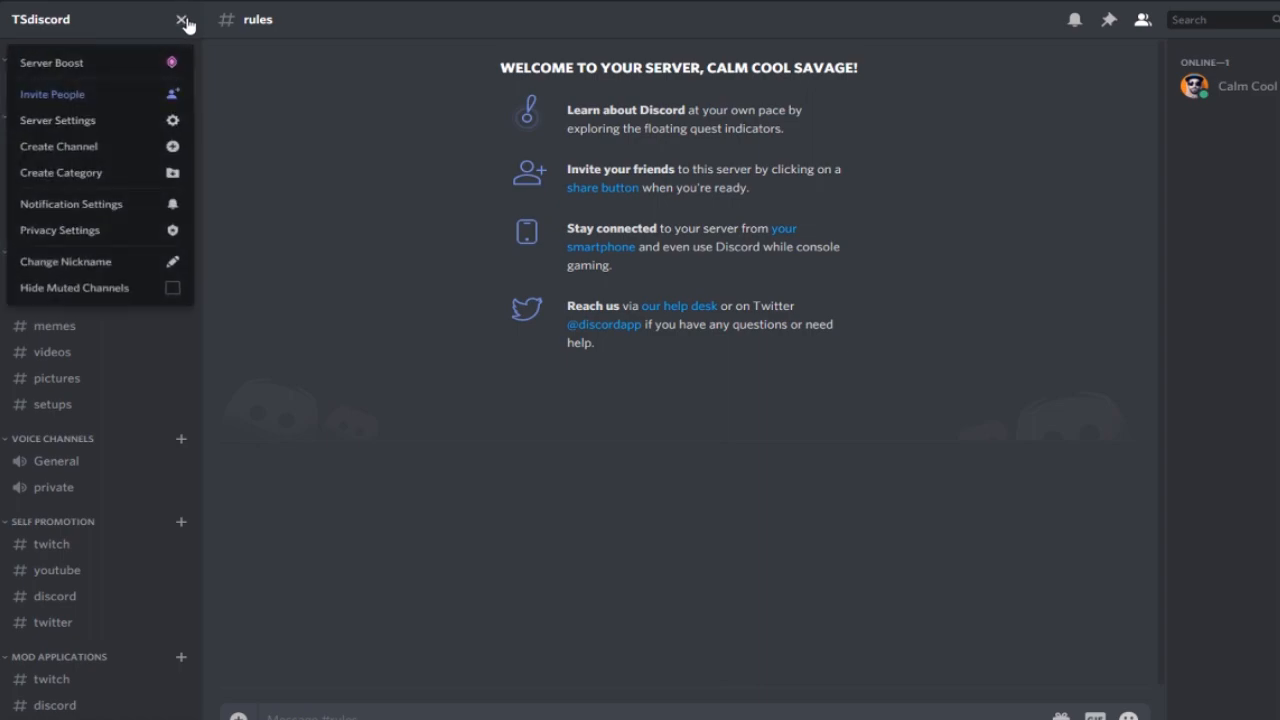
{"action": "left_click", "coordinate": [148, 95]}
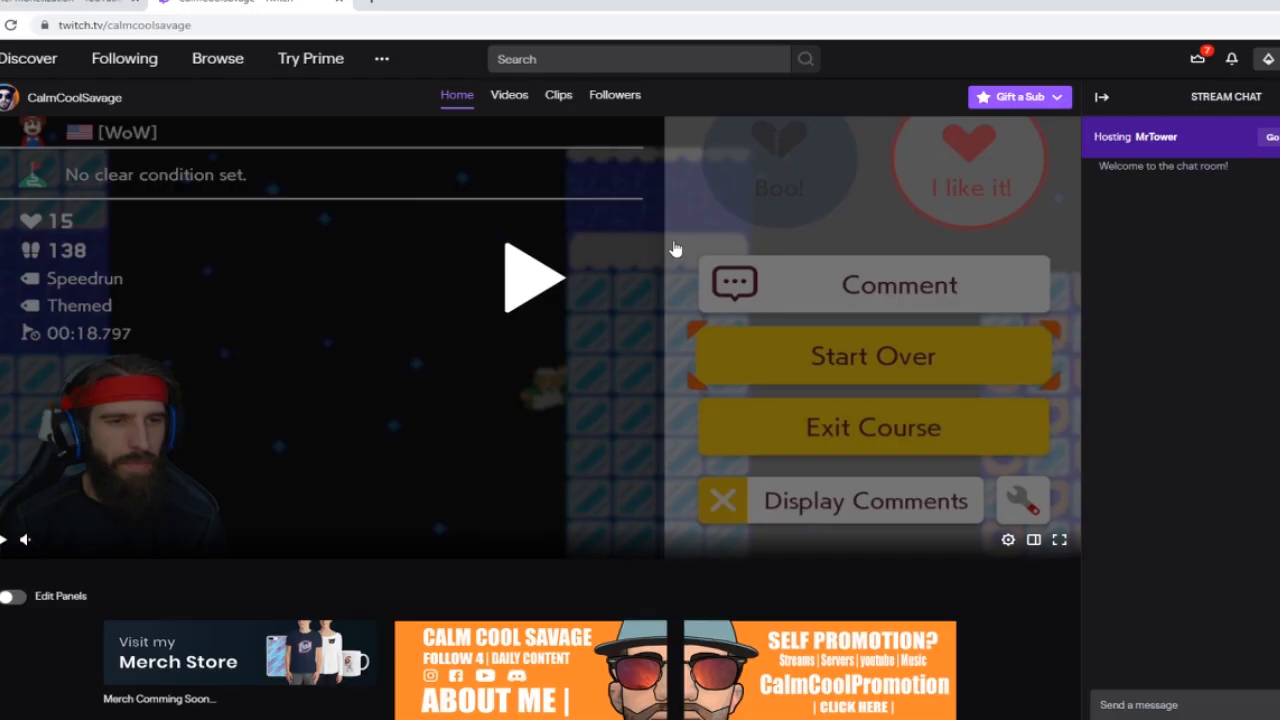
Step: On the Twitch channel page, turn on editing for the info panels below the video
{"action": "scroll", "coordinate": [675, 250], "scroll_direction": "down", "scroll_amount": 5}
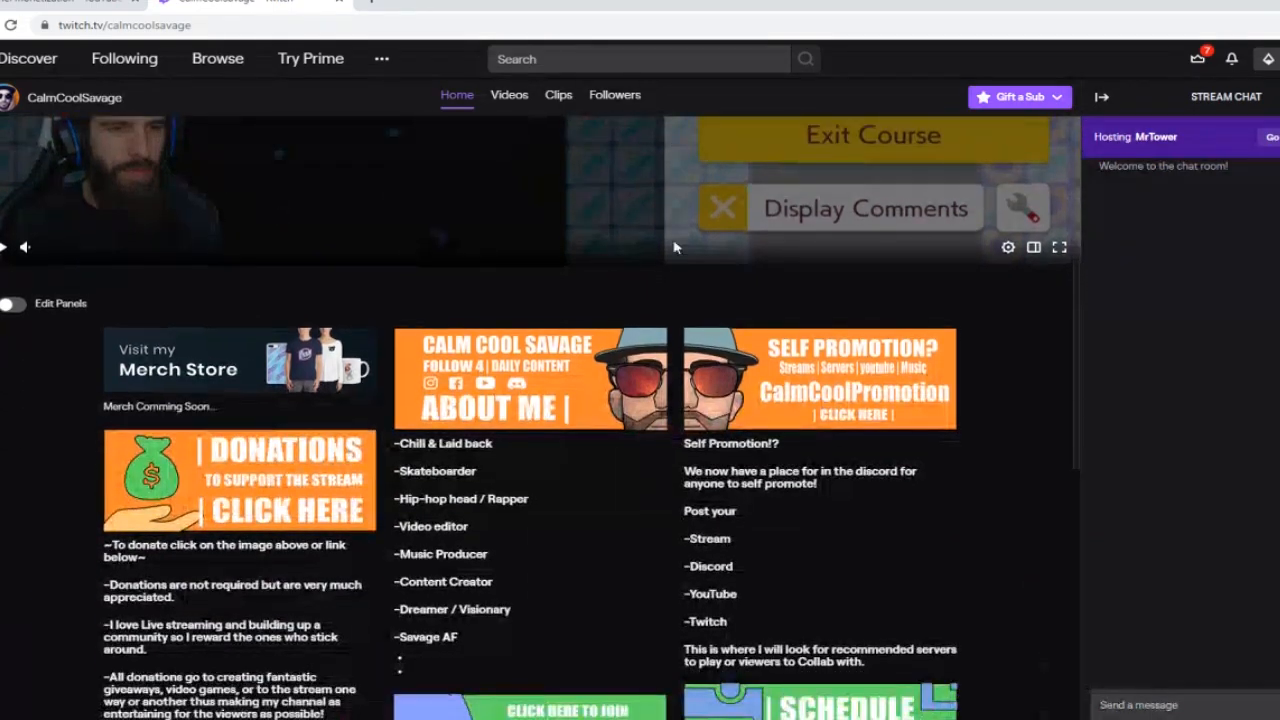
{"action": "scroll", "coordinate": [675, 247], "scroll_direction": "down", "scroll_amount": 1}
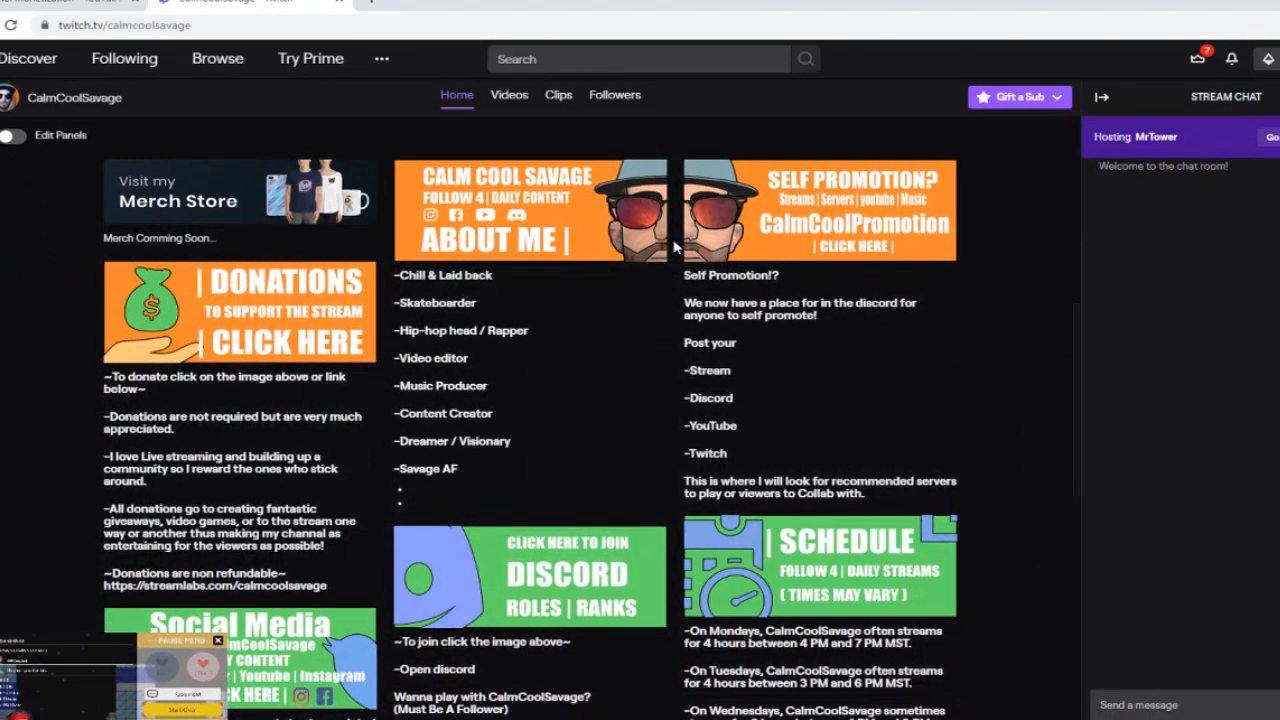
{"action": "left_click", "coordinate": [13, 138]}
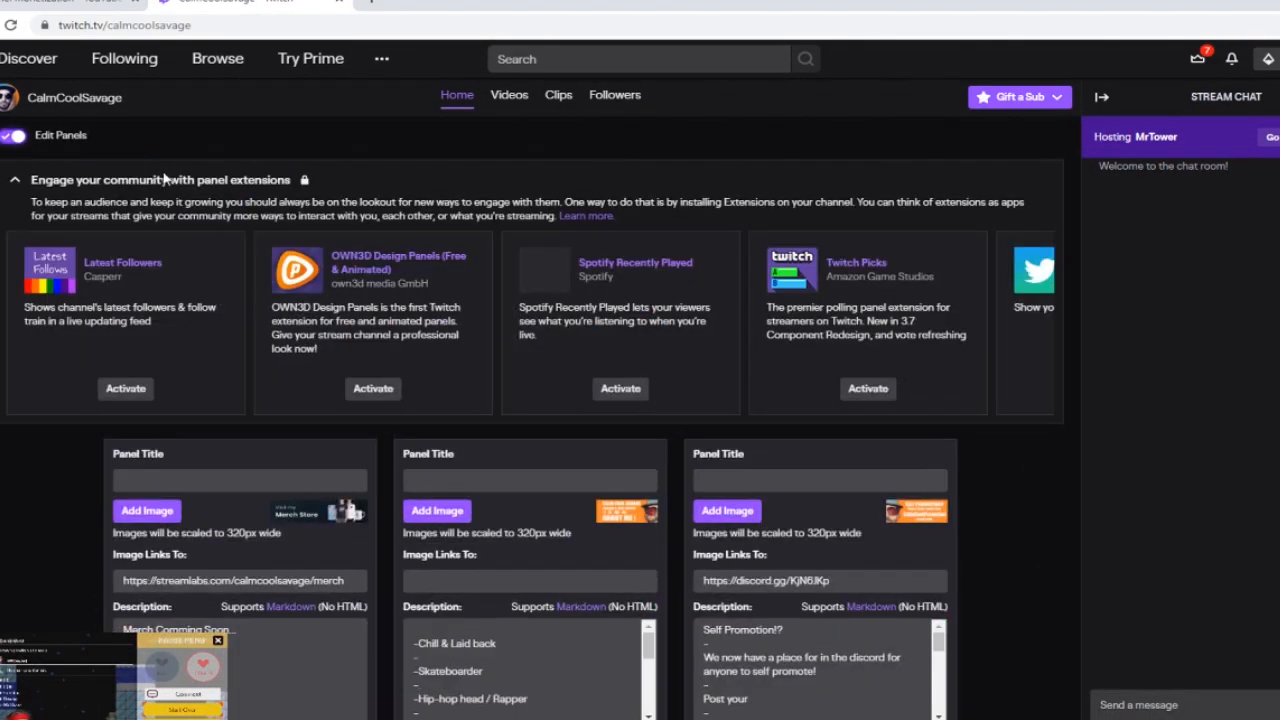
Step: Look through the editable Twitch info panels for the ones whose images link to the Discord invite
{"action": "scroll", "coordinate": [440, 440], "scroll_direction": "down", "scroll_amount": 2}
{"action": "scroll", "coordinate": [440, 440], "scroll_direction": "down", "scroll_amount": 3}
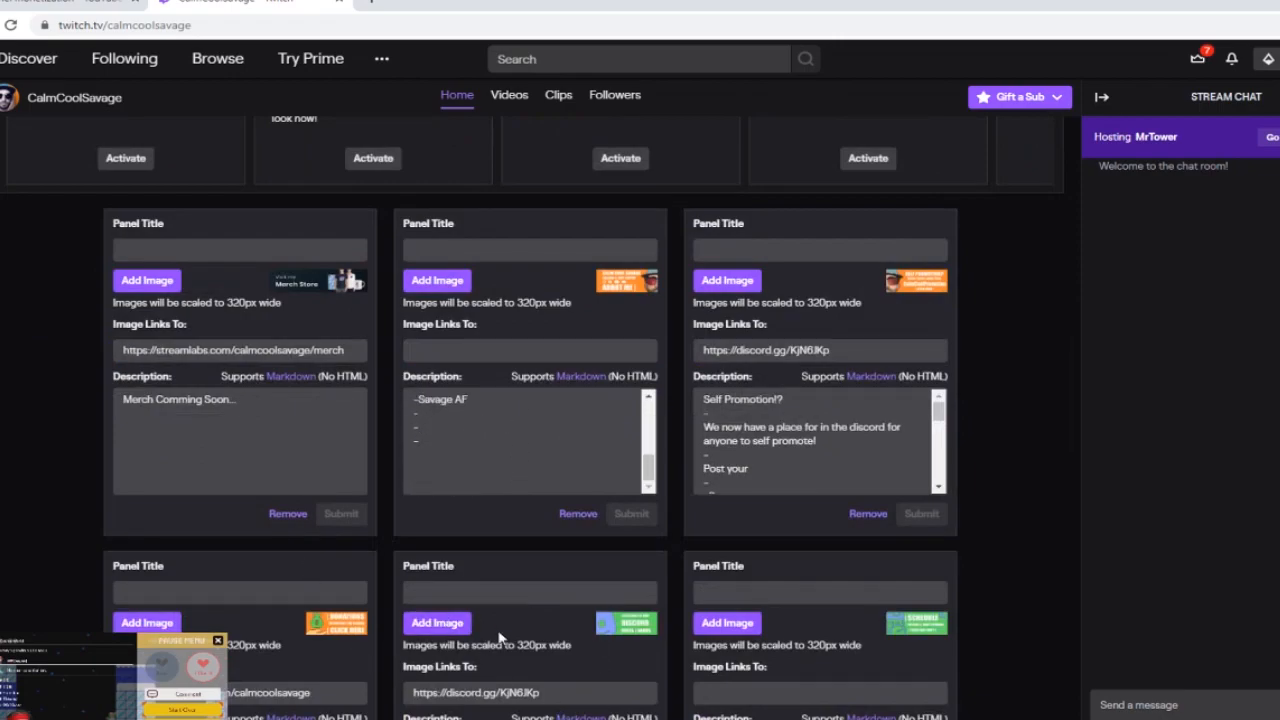
{"action": "scroll", "coordinate": [500, 640], "scroll_direction": "down", "scroll_amount": 2}
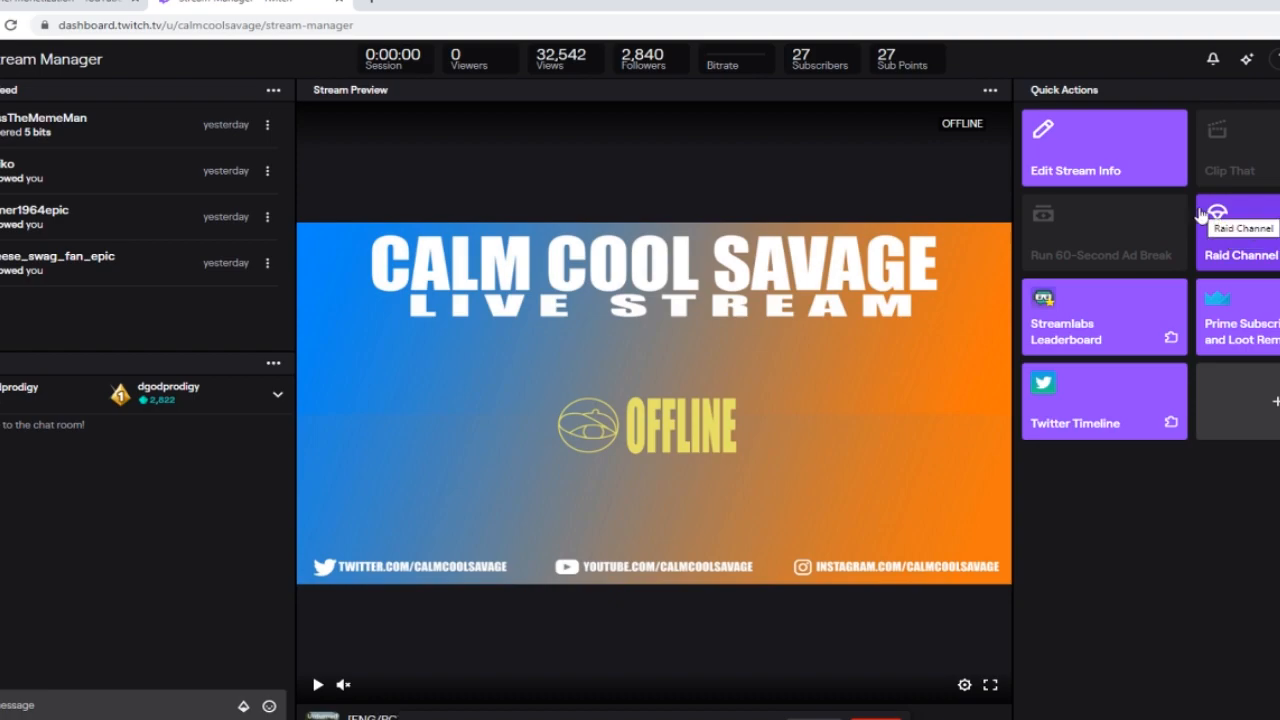
Step: Accept the channel's chat rules in the Stream Manager chat and submit the message field
{"action": "left_click", "coordinate": [135, 705]}
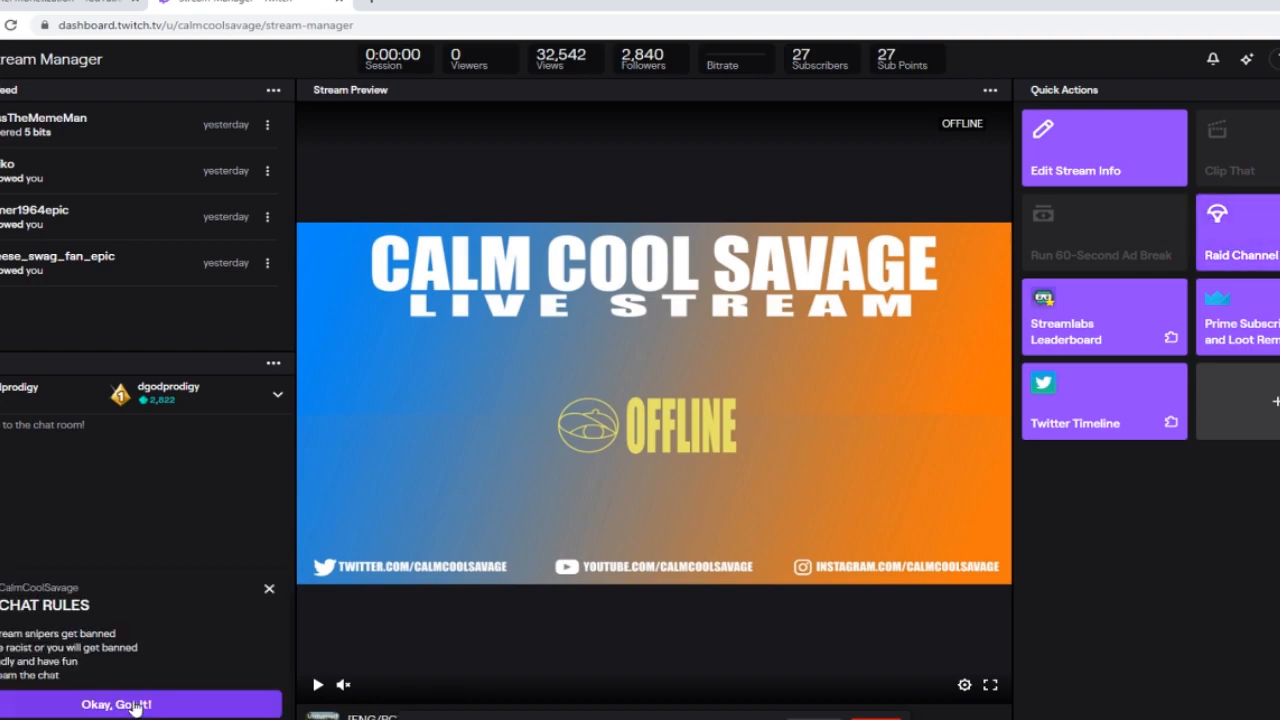
{"action": "left_click", "coordinate": [135, 705]}
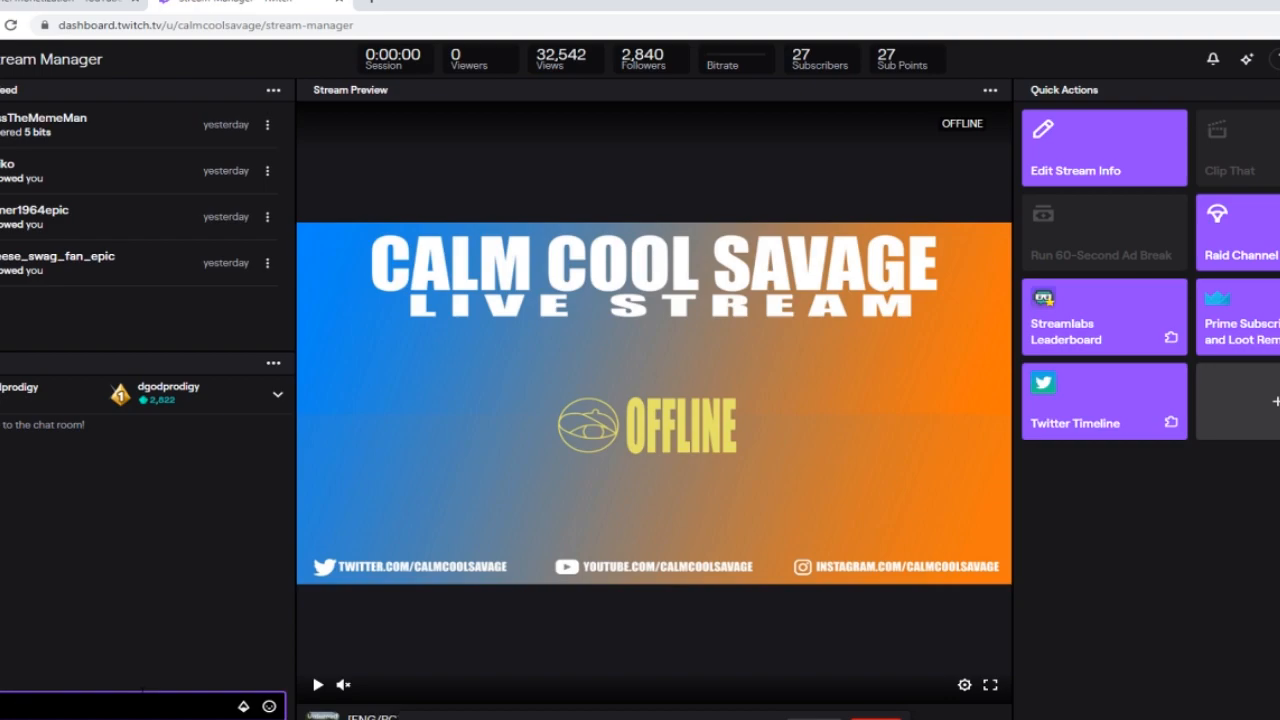
{"action": "key", "text": "Return"}
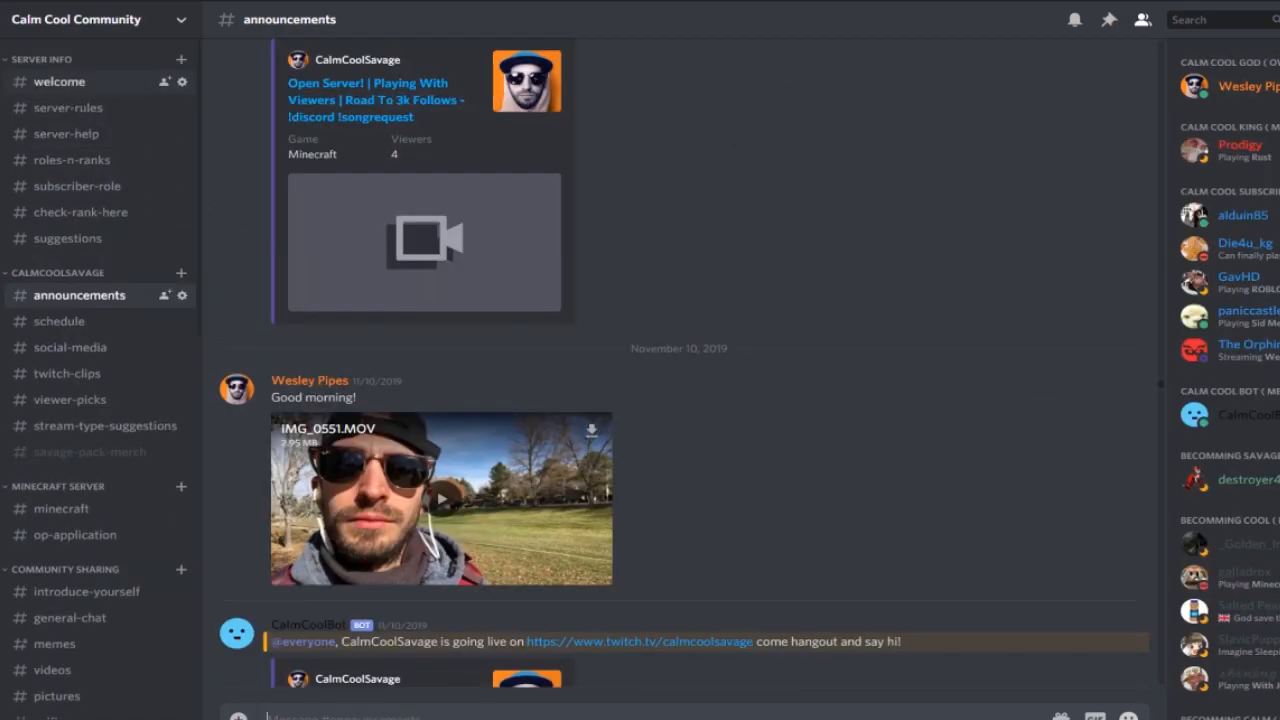
Step: Switch to the Calm Cool Community server in Discord and review the Server Info channels from server-rules through suggestions
{"action": "left_click", "coordinate": [80, 108]}
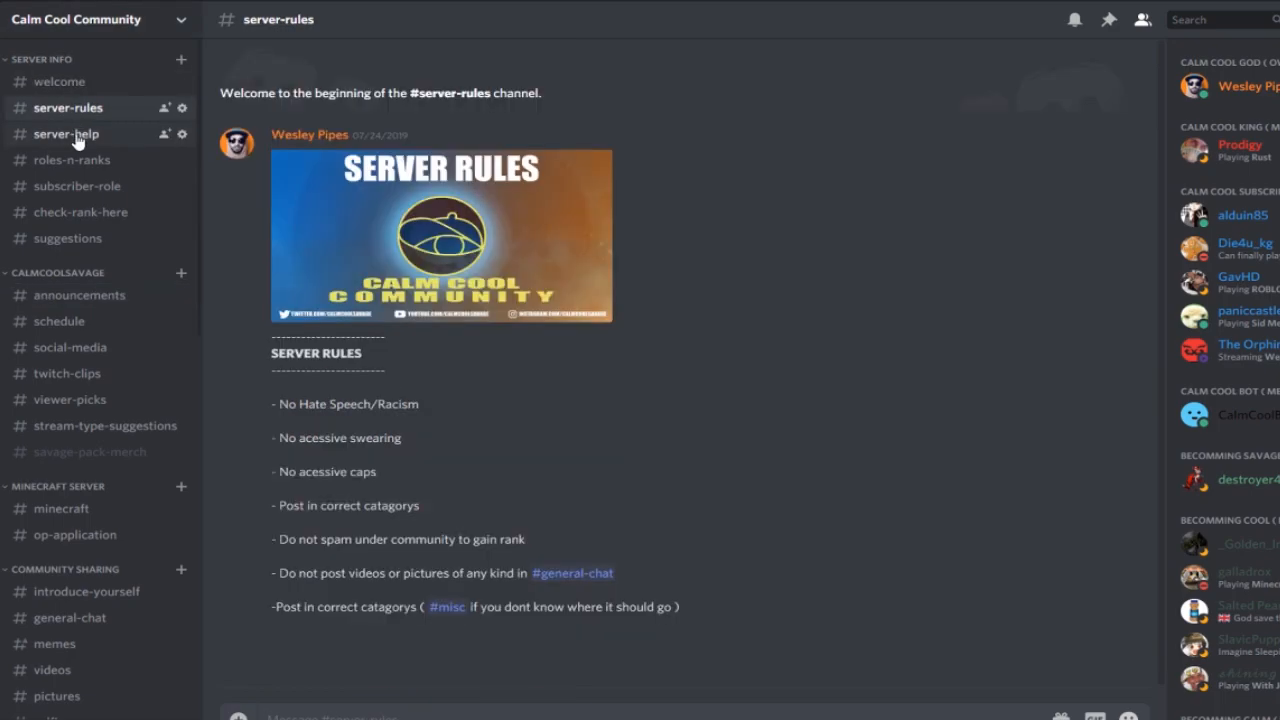
{"action": "left_click", "coordinate": [78, 136]}
{"action": "scroll", "coordinate": [418, 458], "scroll_direction": "up", "scroll_amount": 10}
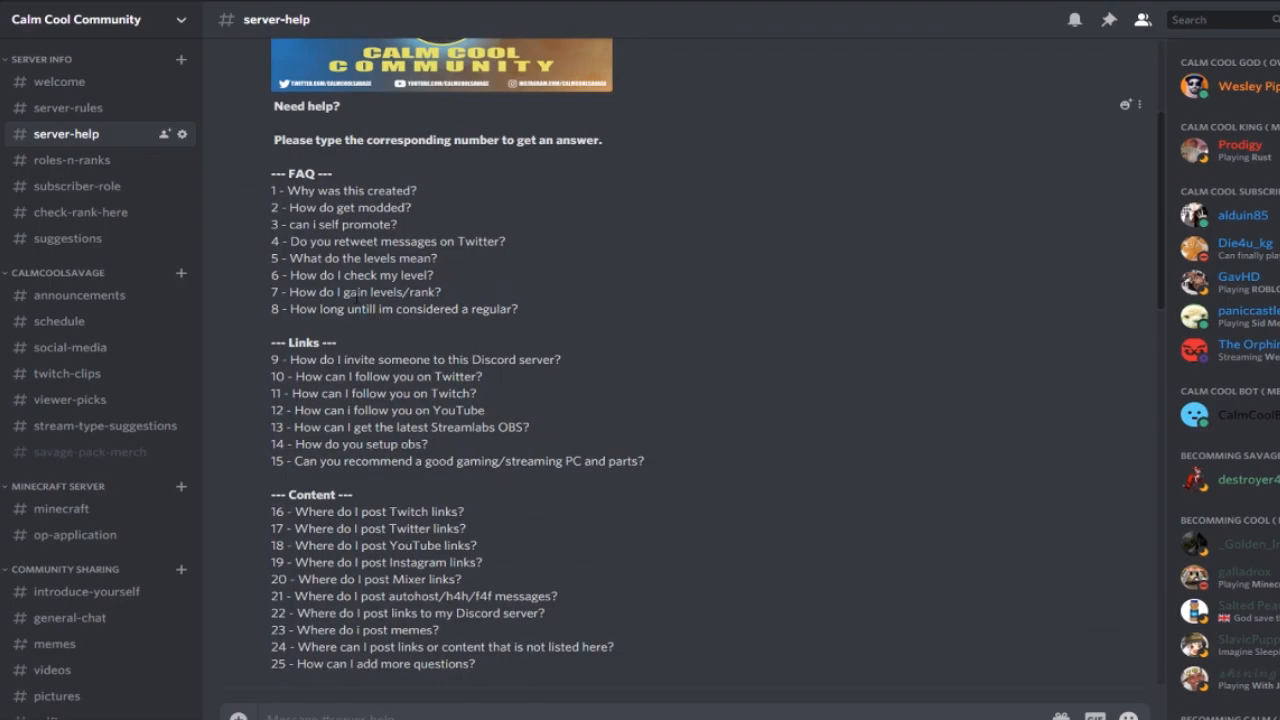
{"action": "key", "text": "alt+Down"}
{"action": "scroll", "coordinate": [551, 523], "scroll_direction": "up", "scroll_amount": 10}
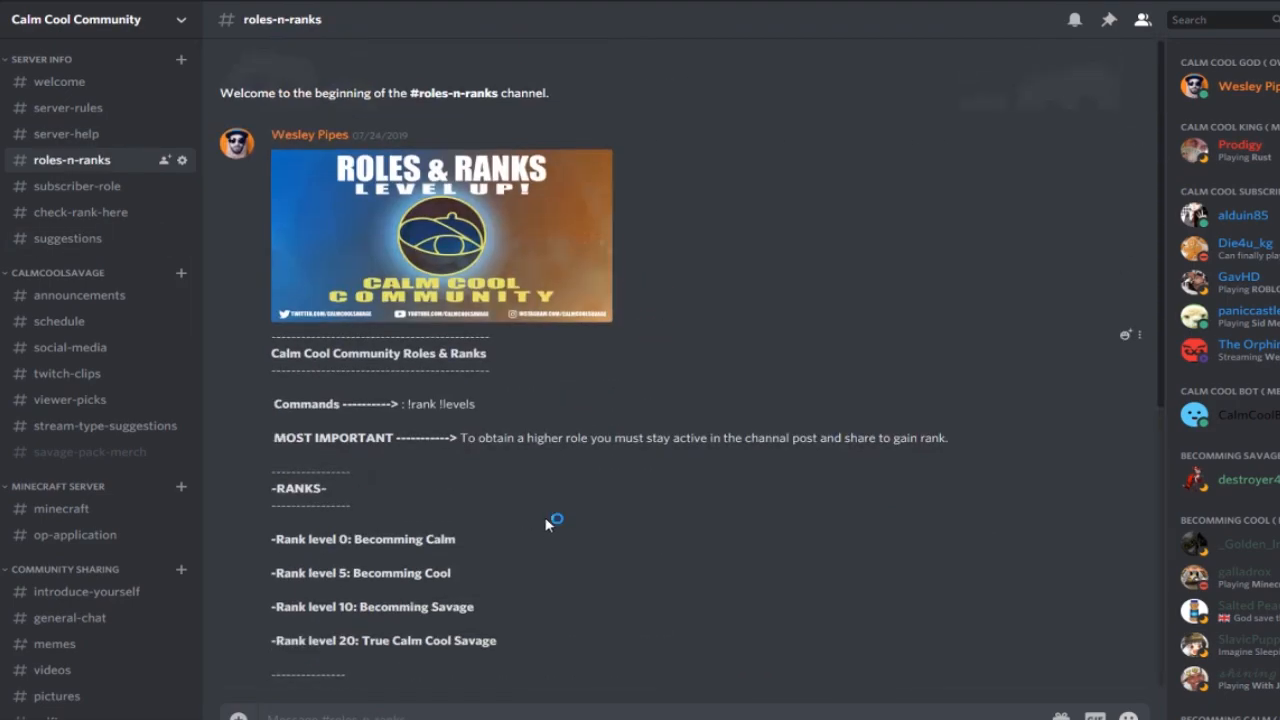
{"action": "scroll", "coordinate": [490, 395], "scroll_direction": "down", "scroll_amount": 5}
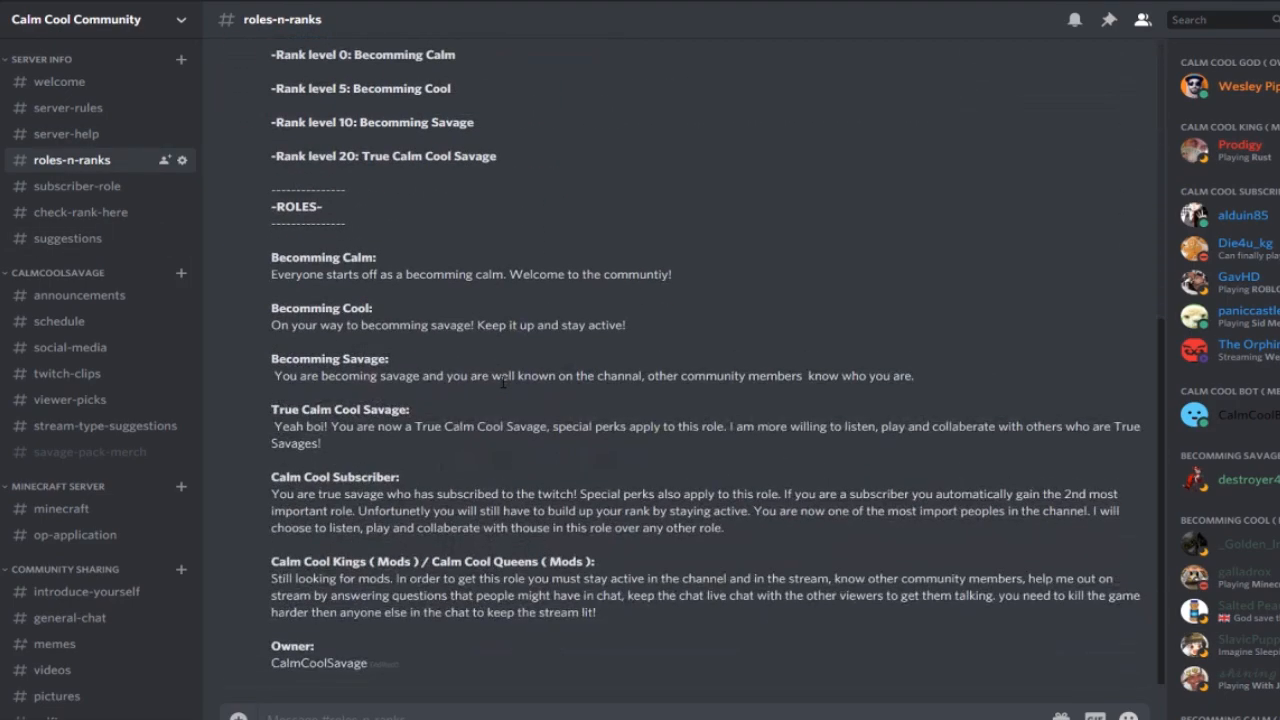
{"action": "left_click", "coordinate": [86, 189]}
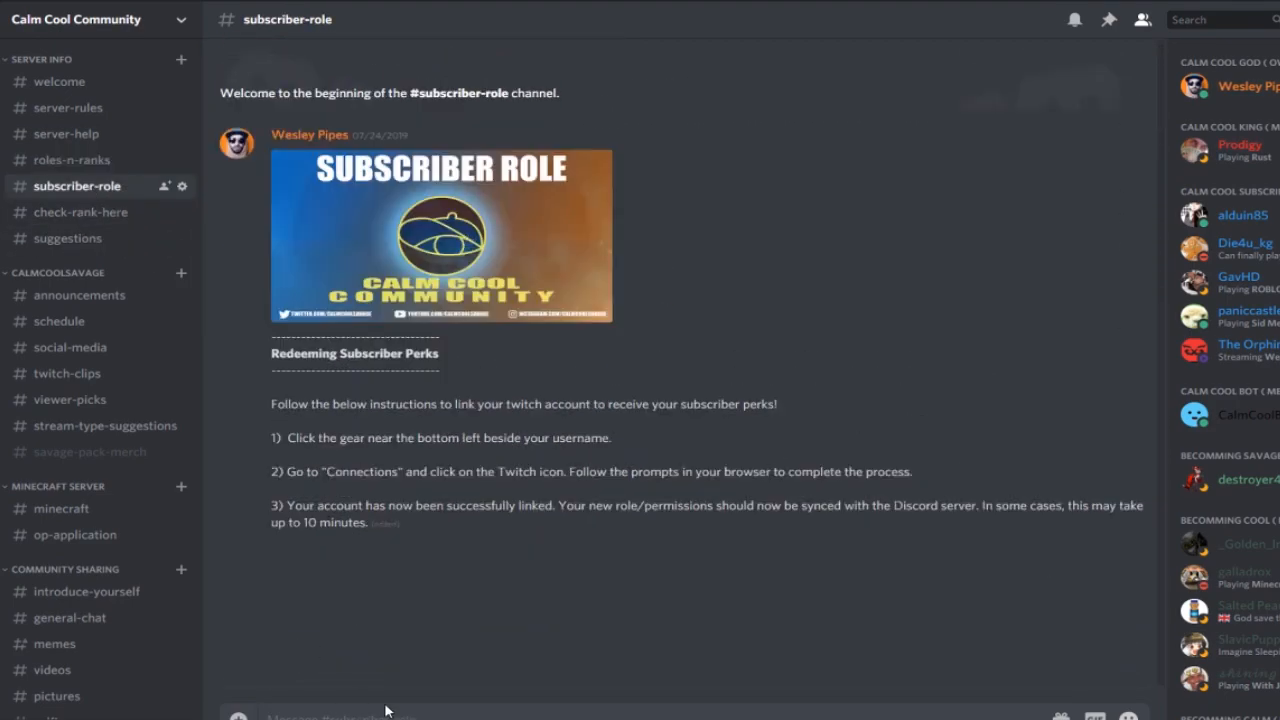
{"action": "left_click", "coordinate": [80, 213]}
{"action": "scroll", "coordinate": [550, 590], "scroll_direction": "up", "scroll_amount": 10}
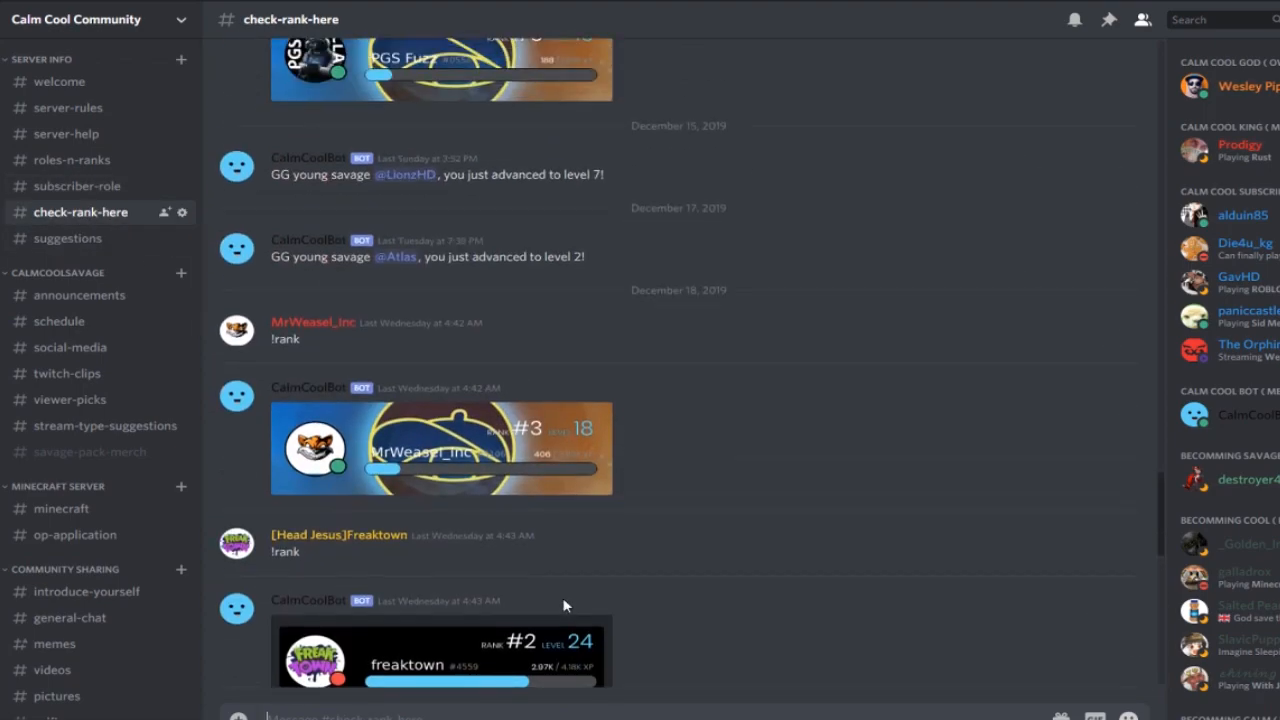
{"action": "left_click", "coordinate": [68, 238]}
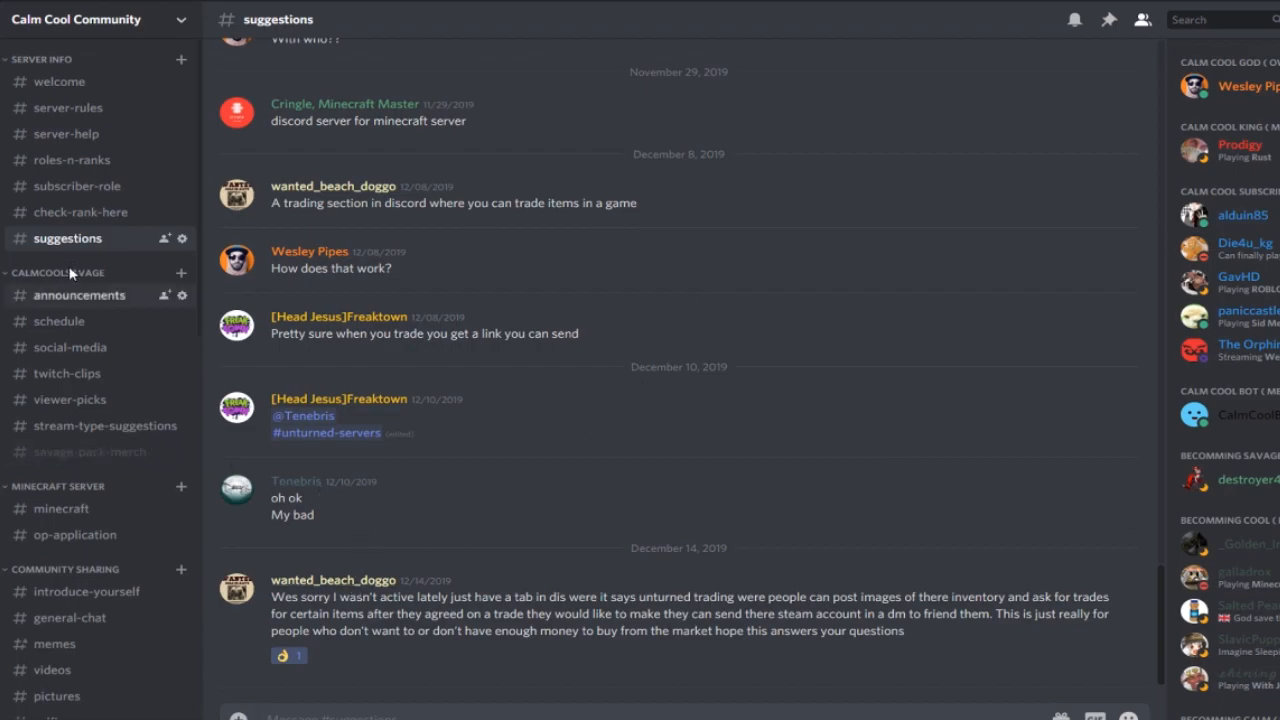
Step: Review the CalmCoolSavage category's channels, from announcements and social-media to viewer-picks and stream-type-suggestions
{"action": "left_click", "coordinate": [57, 296]}
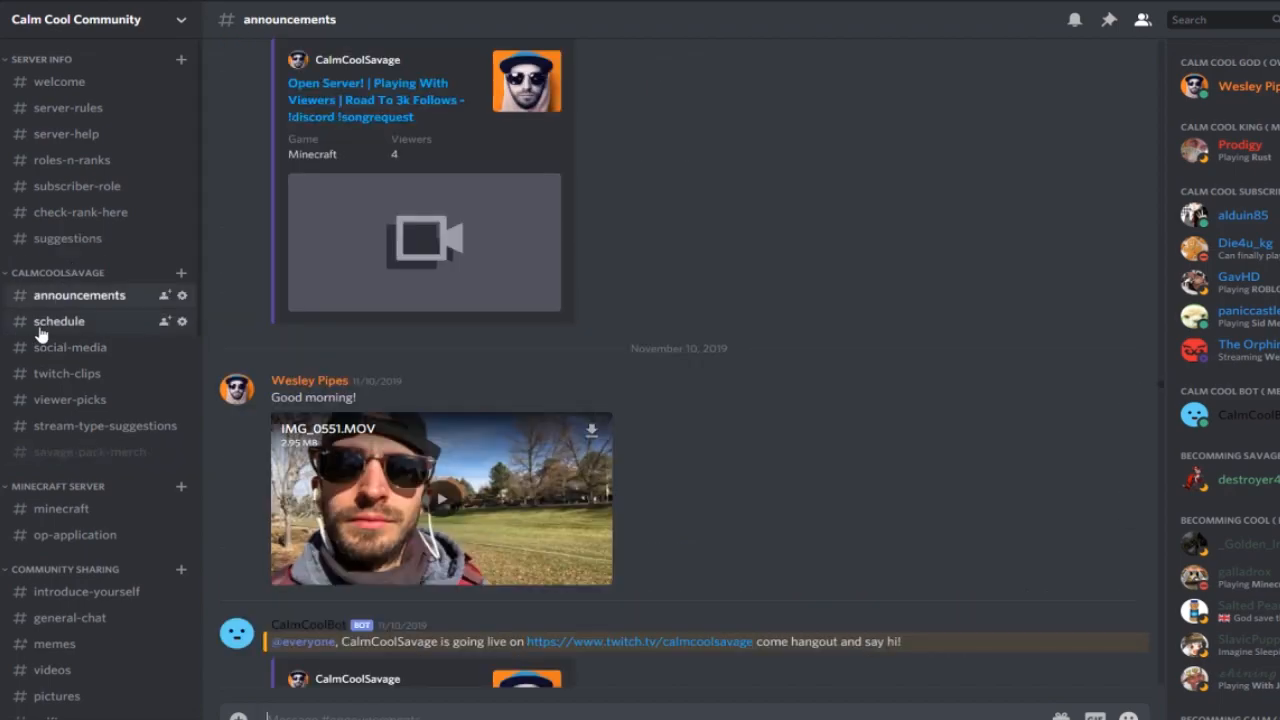
{"action": "left_click", "coordinate": [43, 325]}
{"action": "left_click", "coordinate": [70, 350]}
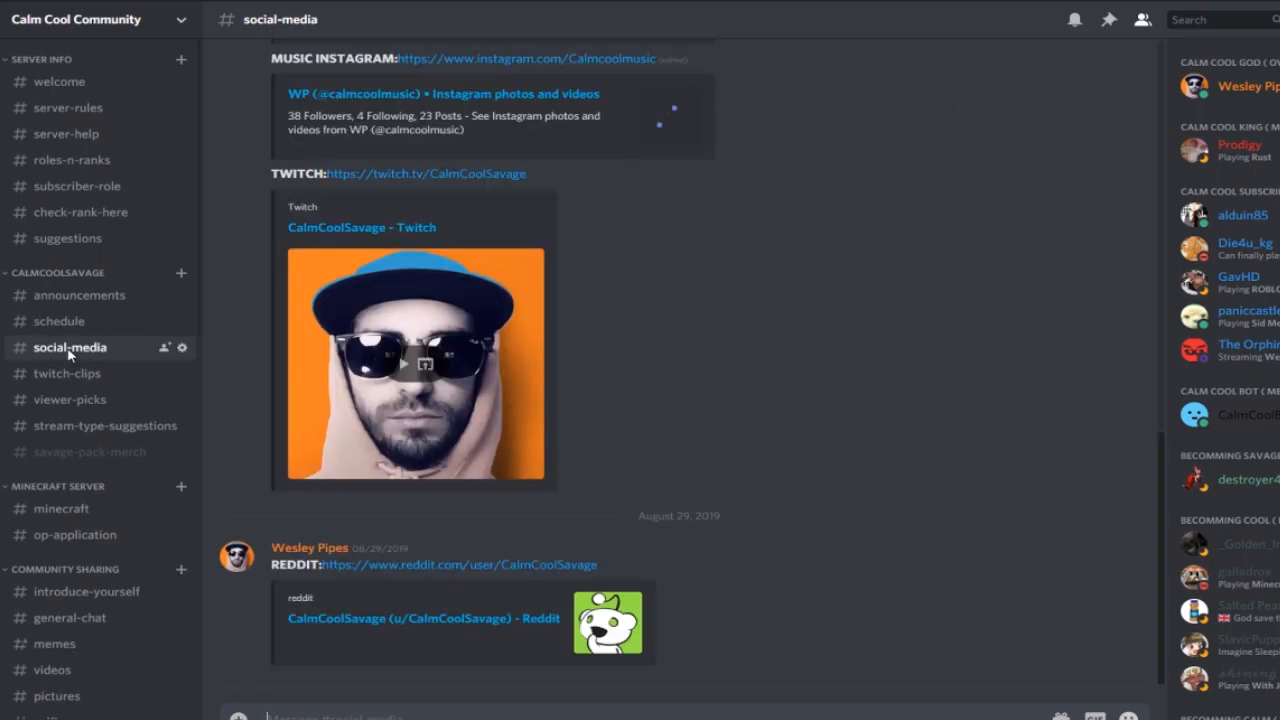
{"action": "scroll", "coordinate": [430, 415], "scroll_direction": "up", "scroll_amount": 10}
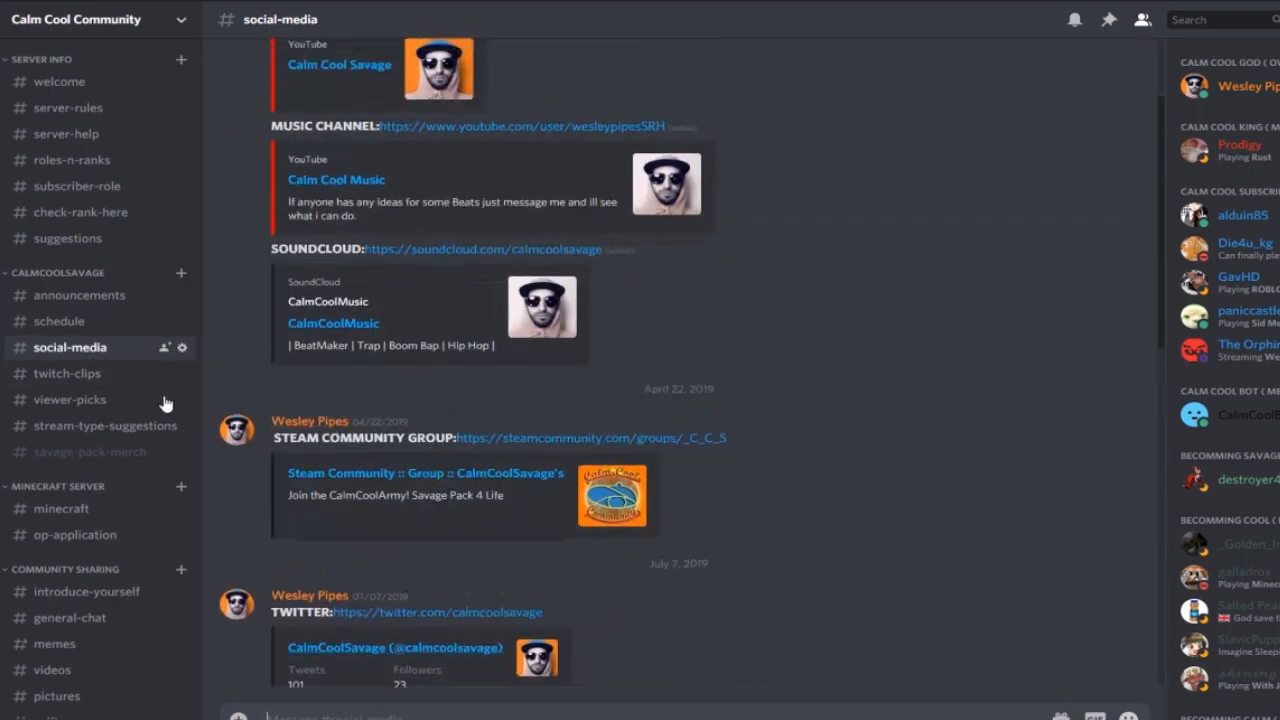
{"action": "left_click", "coordinate": [118, 380]}
{"action": "key", "text": "alt+Down"}
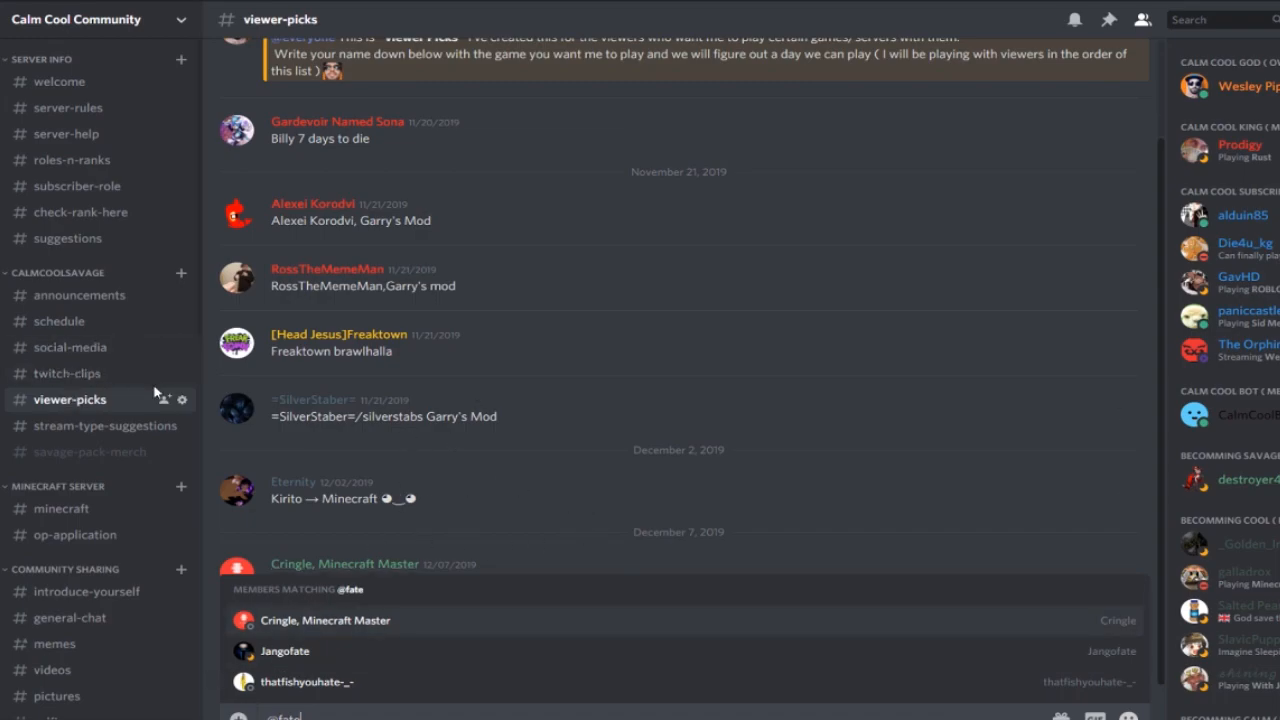
{"action": "left_click", "coordinate": [80, 426]}
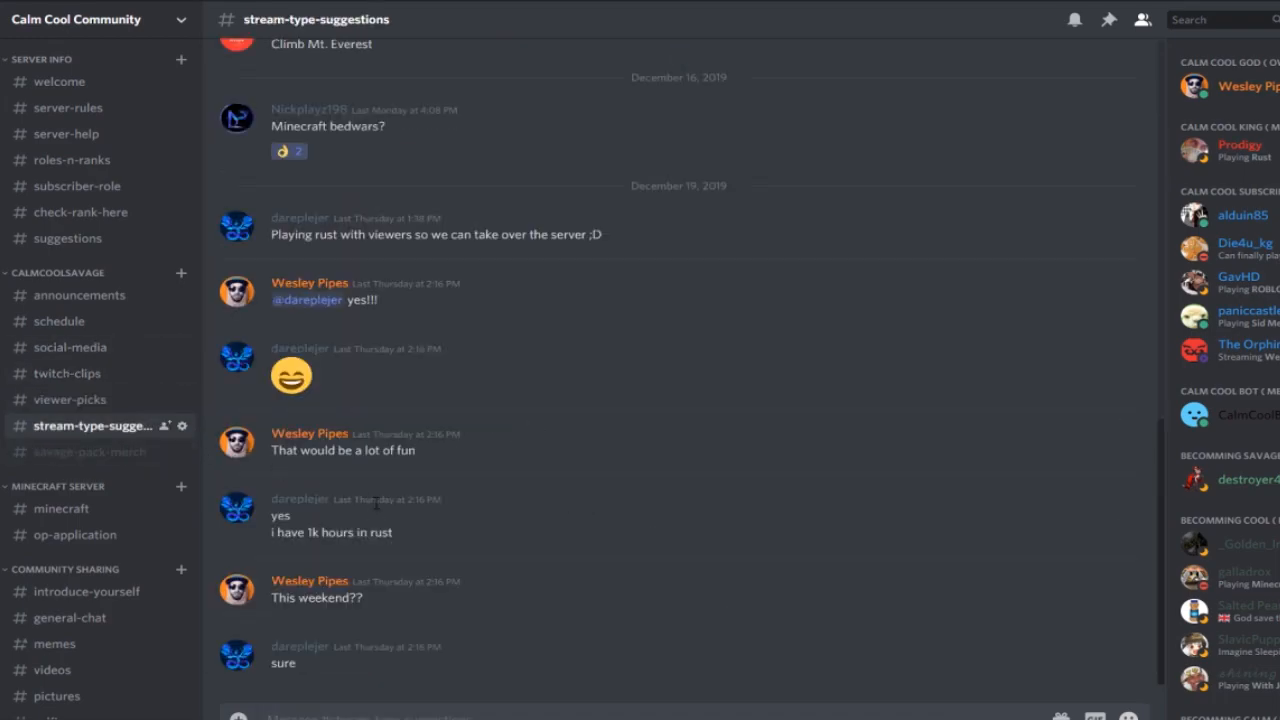
{"action": "scroll", "coordinate": [426, 634], "scroll_direction": "up", "scroll_amount": 5}
Step: Examine the minecraft channel and the Community Sharing channels, including introduce-yourself, general-chat, memes, artwork, music, animals and setups
{"action": "scroll", "coordinate": [84, 290], "scroll_direction": "down", "scroll_amount": 3}
{"action": "left_click", "coordinate": [88, 284]}
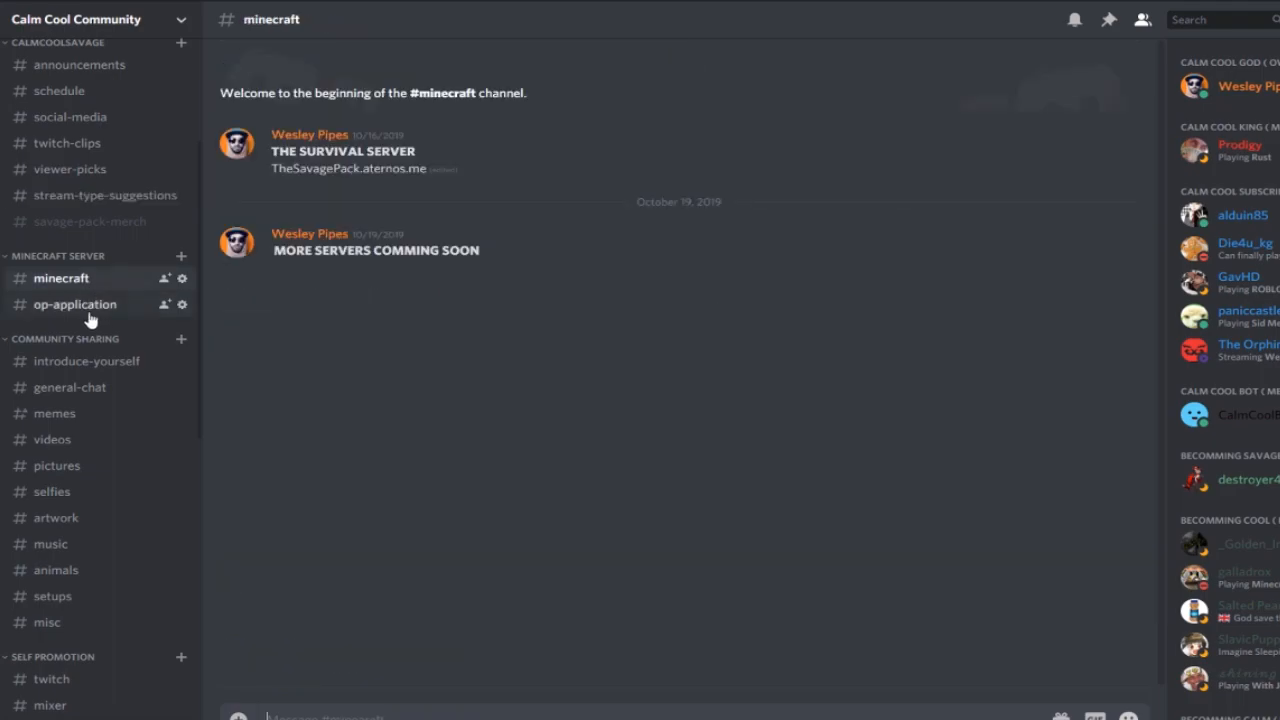
{"action": "left_click", "coordinate": [108, 362]}
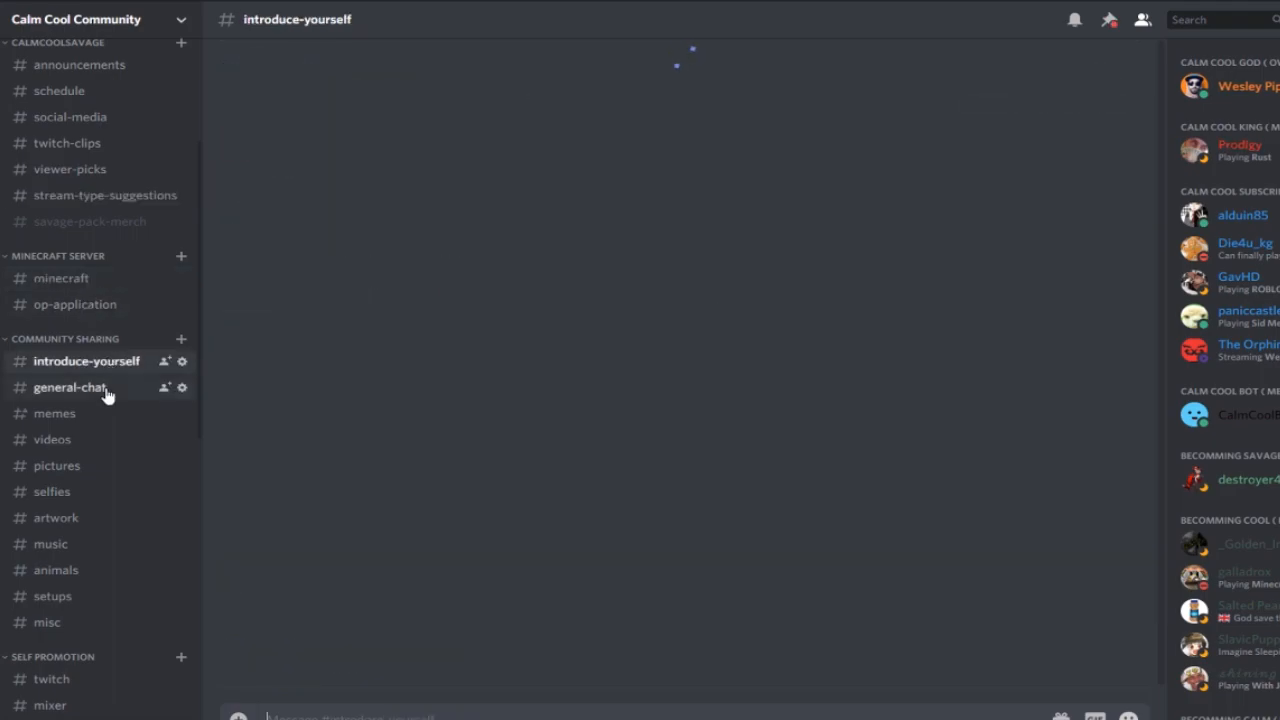
{"action": "left_click", "coordinate": [105, 392]}
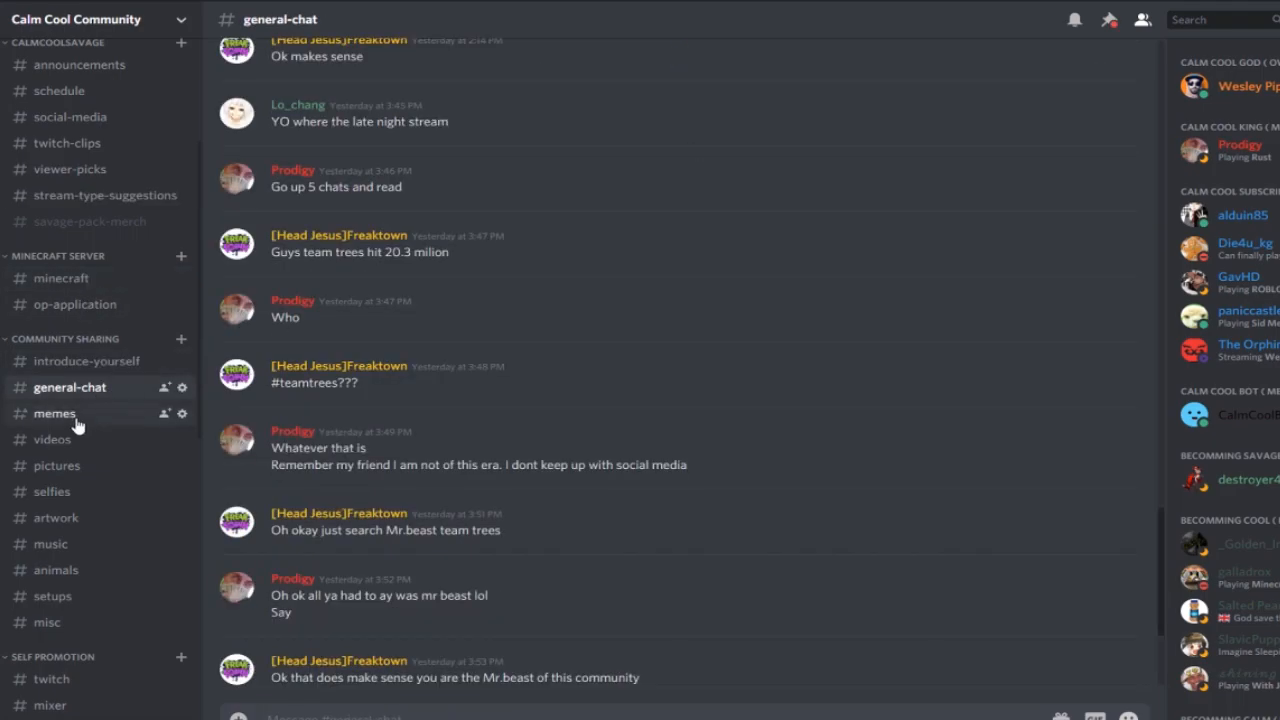
{"action": "left_click", "coordinate": [76, 420]}
{"action": "scroll", "coordinate": [455, 558], "scroll_direction": "up", "scroll_amount": 10}
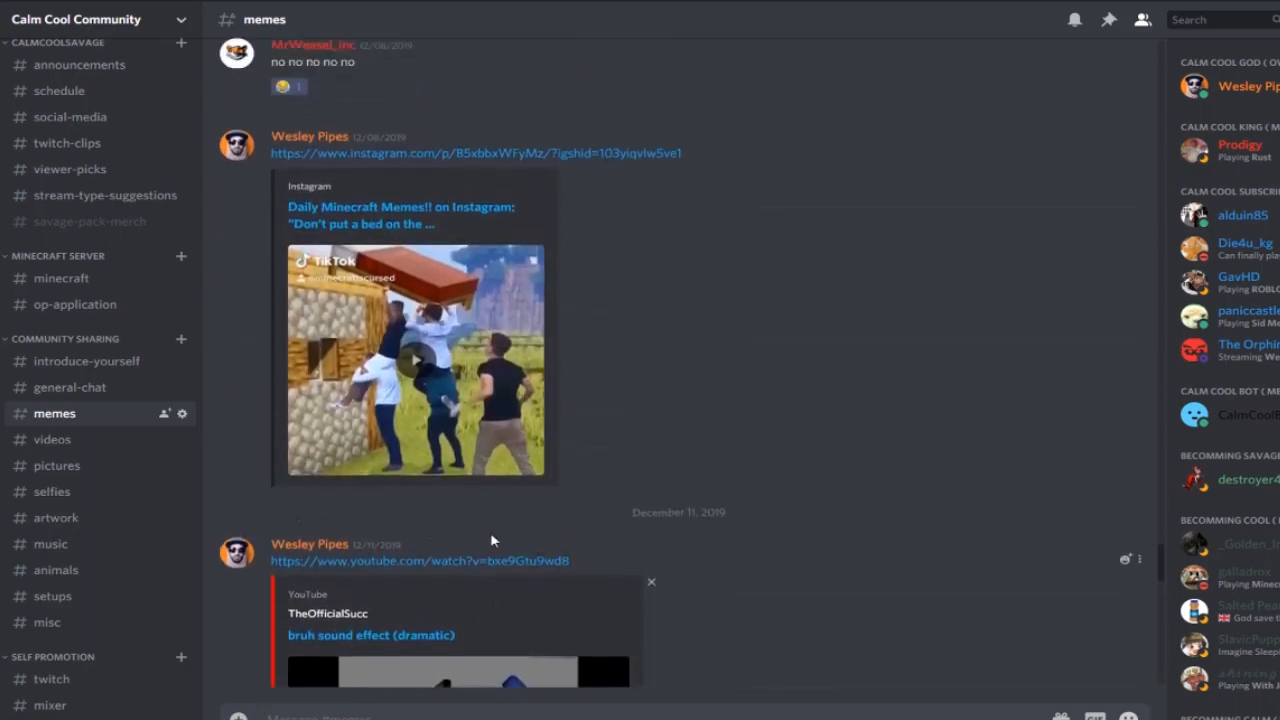
{"action": "scroll", "coordinate": [490, 542], "scroll_direction": "up", "scroll_amount": 5}
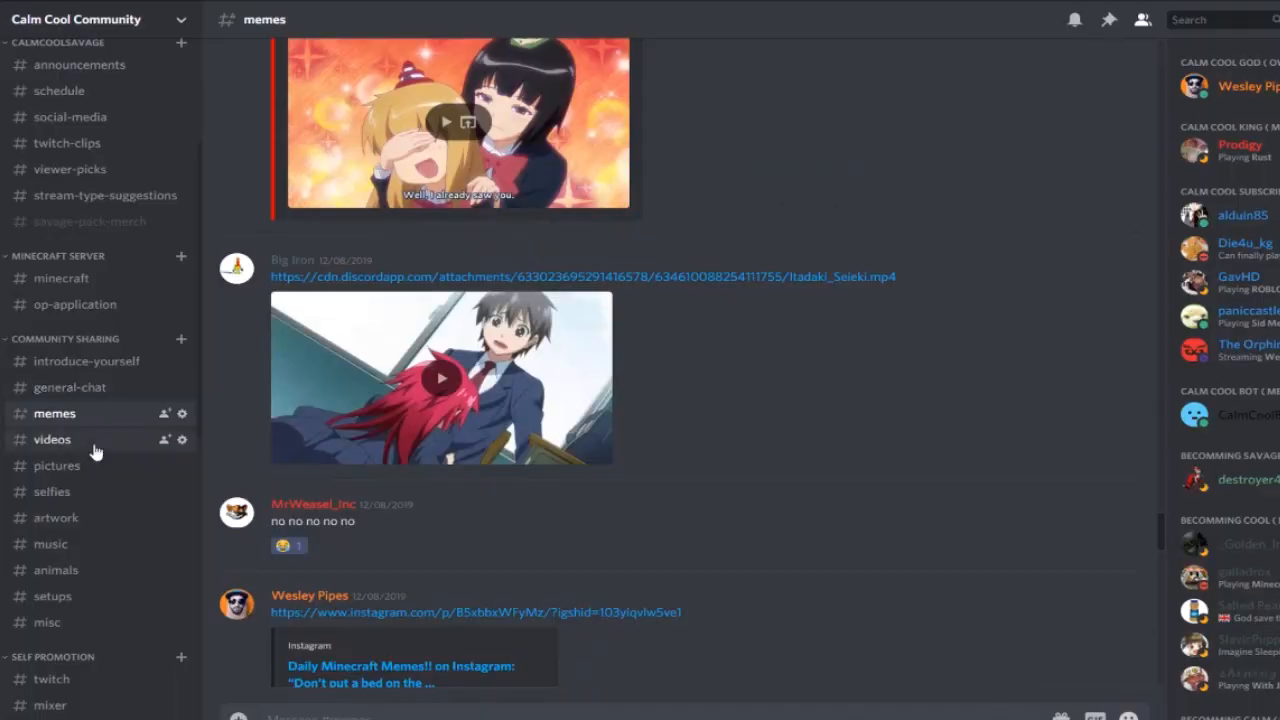
{"action": "left_click", "coordinate": [93, 442]}
{"action": "left_click", "coordinate": [56, 517]}
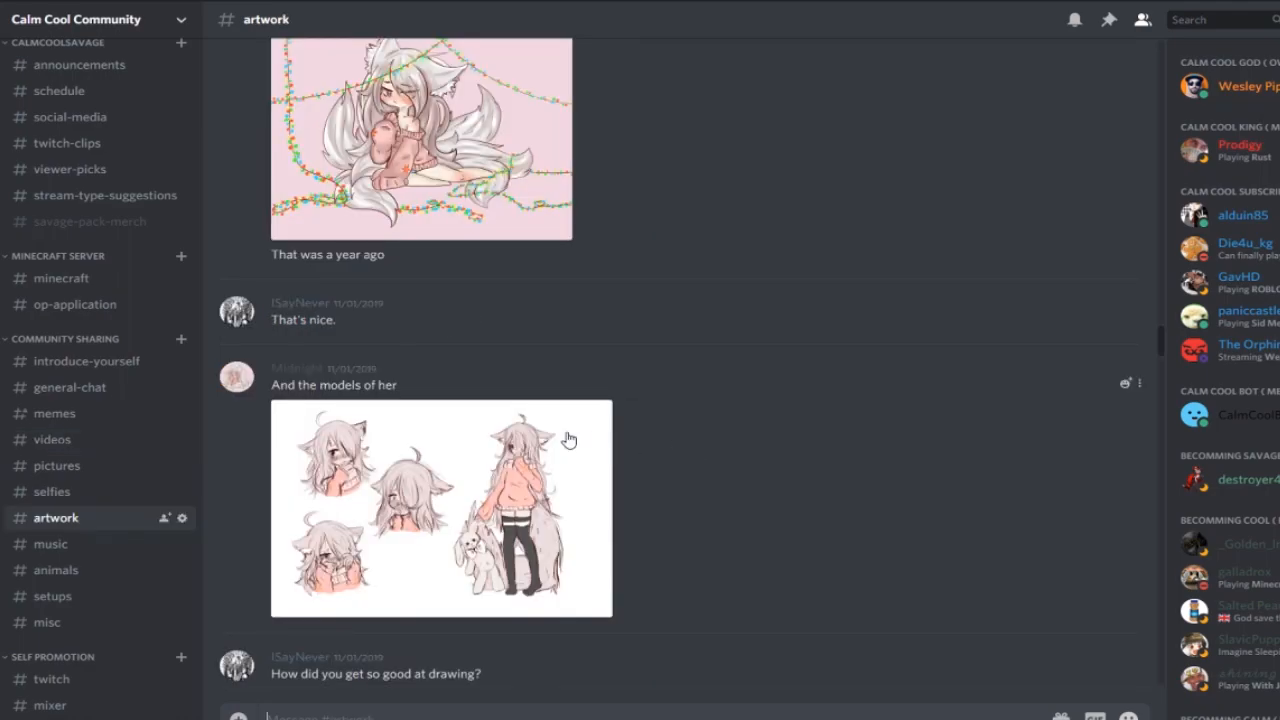
{"action": "left_click", "coordinate": [73, 548]}
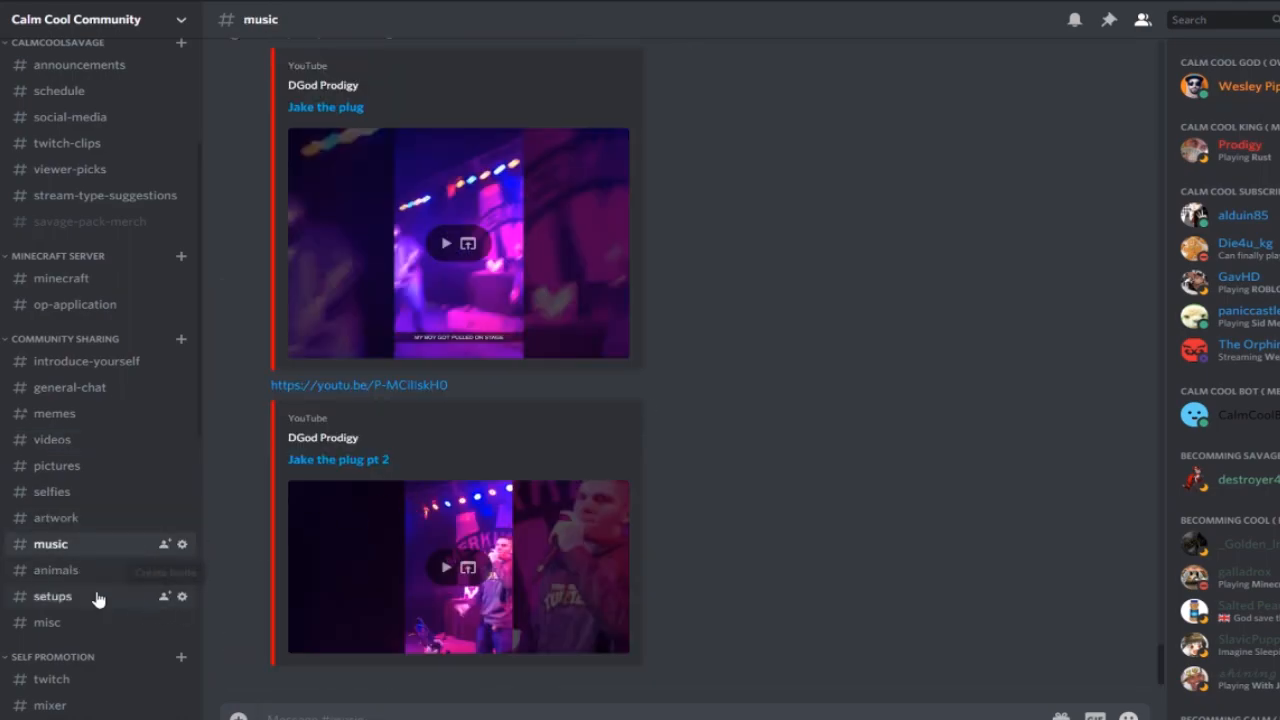
{"action": "left_click", "coordinate": [104, 574]}
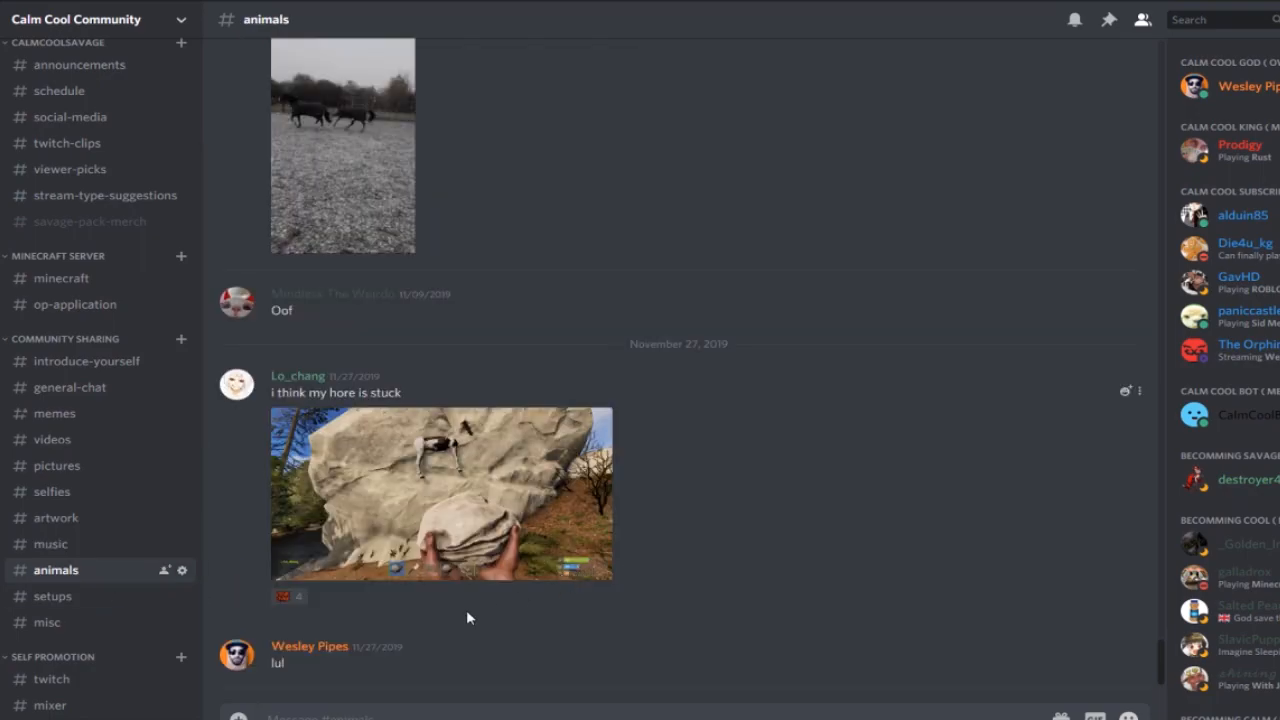
{"action": "left_click", "coordinate": [72, 603]}
Step: Expand the Self Promotion category and view its unturned-servers channel
{"action": "scroll", "coordinate": [74, 500], "scroll_direction": "down", "scroll_amount": 5}
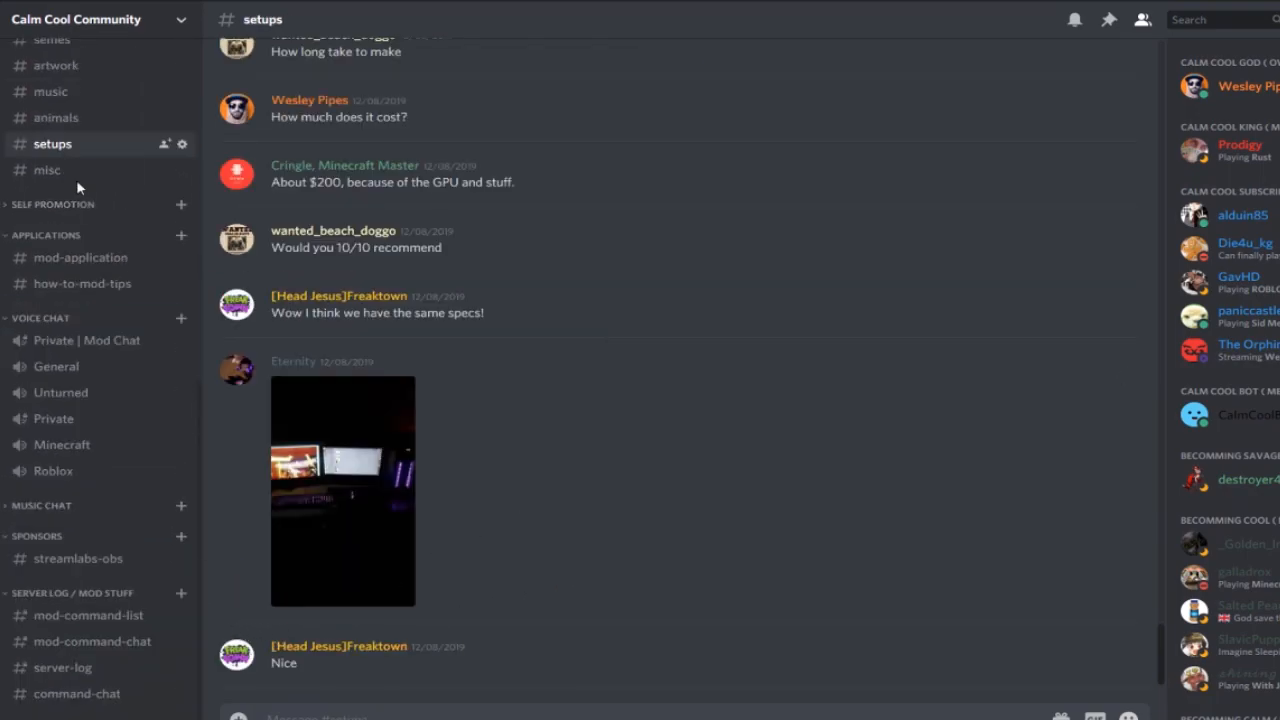
{"action": "left_click", "coordinate": [80, 204]}
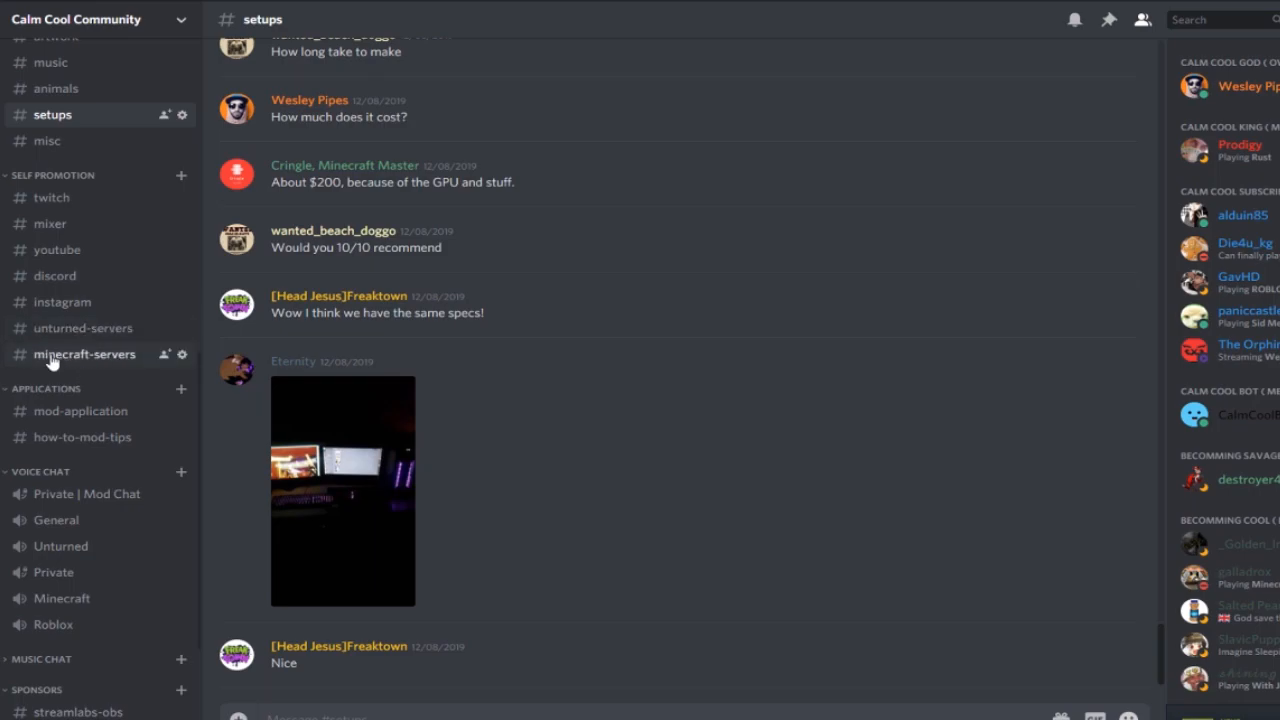
{"action": "left_click", "coordinate": [73, 336]}
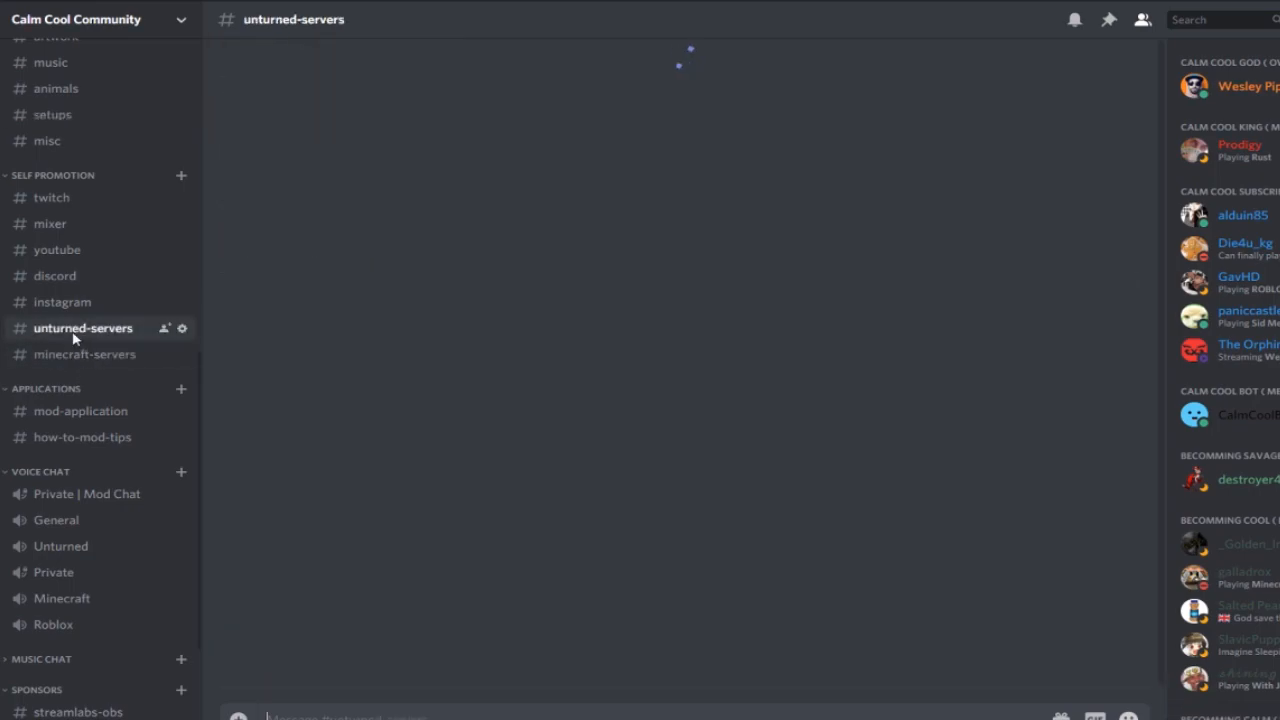
Step: Expand the Music Chat category and view the streamlabs-obs channel under Sponsors
{"action": "scroll", "coordinate": [83, 441], "scroll_direction": "down", "scroll_amount": 3}
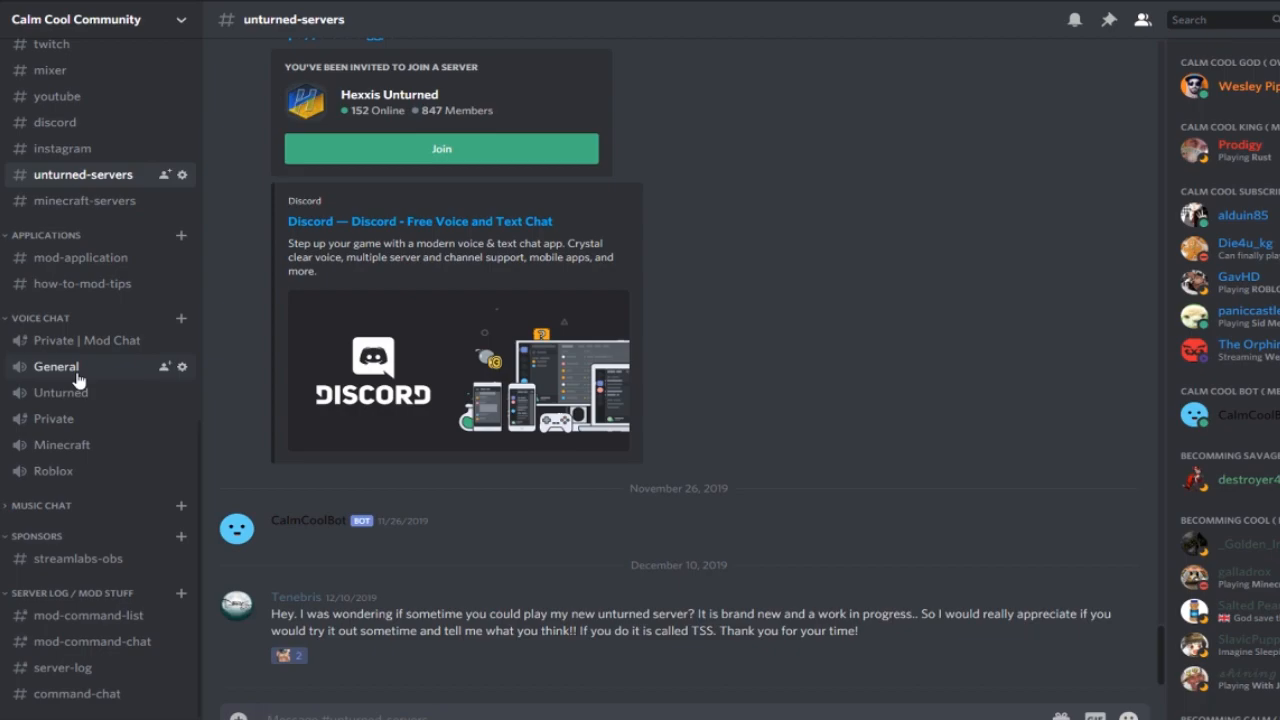
{"action": "left_click", "coordinate": [88, 508]}
{"action": "scroll", "coordinate": [97, 516], "scroll_direction": "down", "scroll_amount": 1}
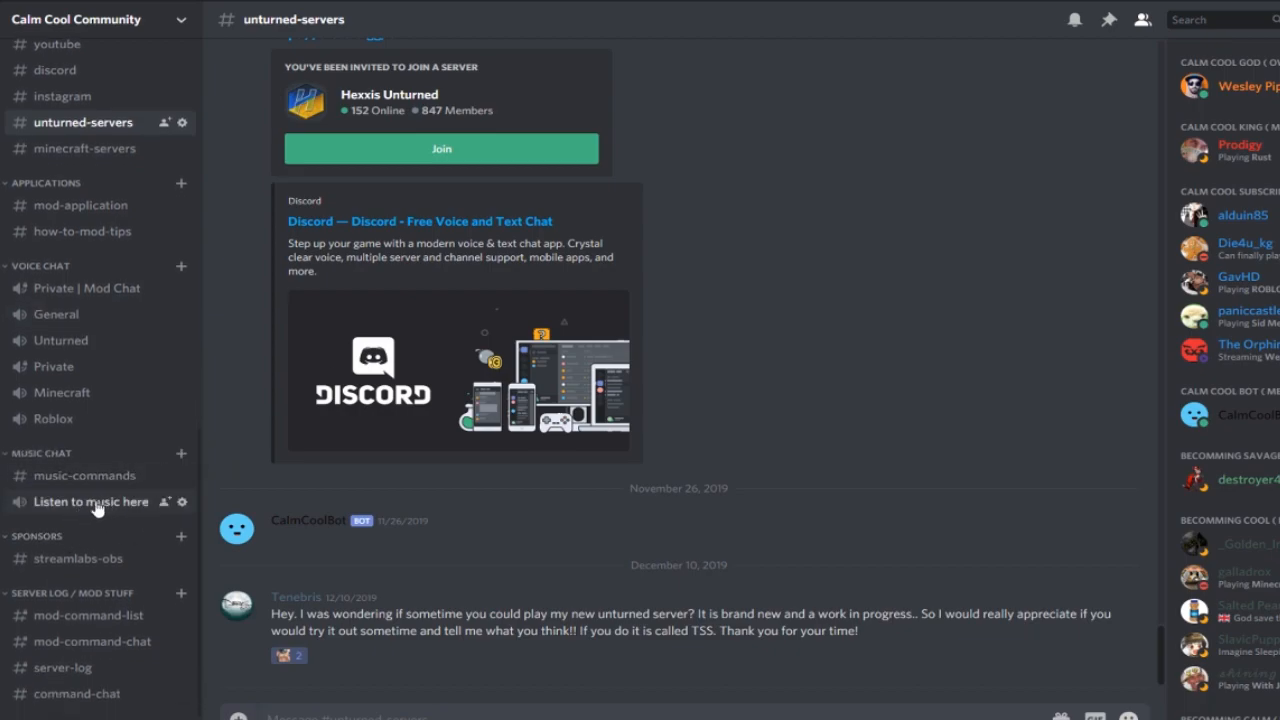
{"action": "left_click", "coordinate": [55, 560]}
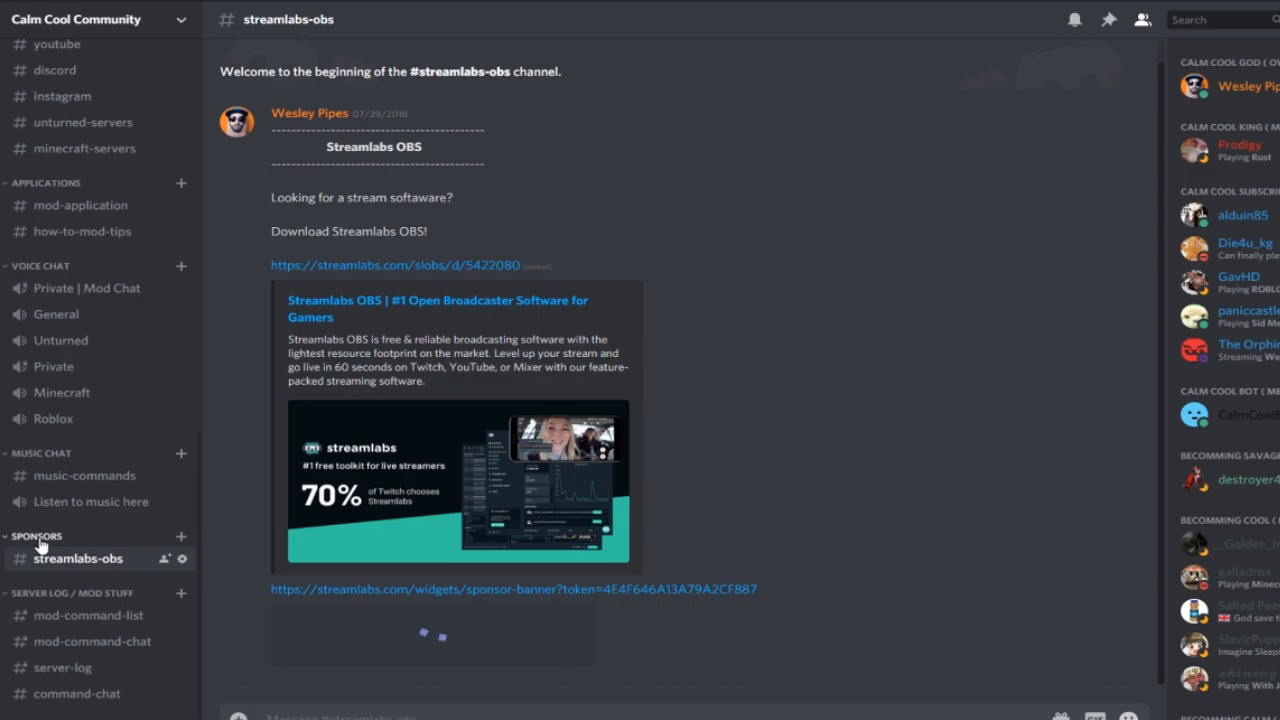
Step: Read through the moderator commands in the mod-command-list channel
{"action": "left_click", "coordinate": [72, 622]}
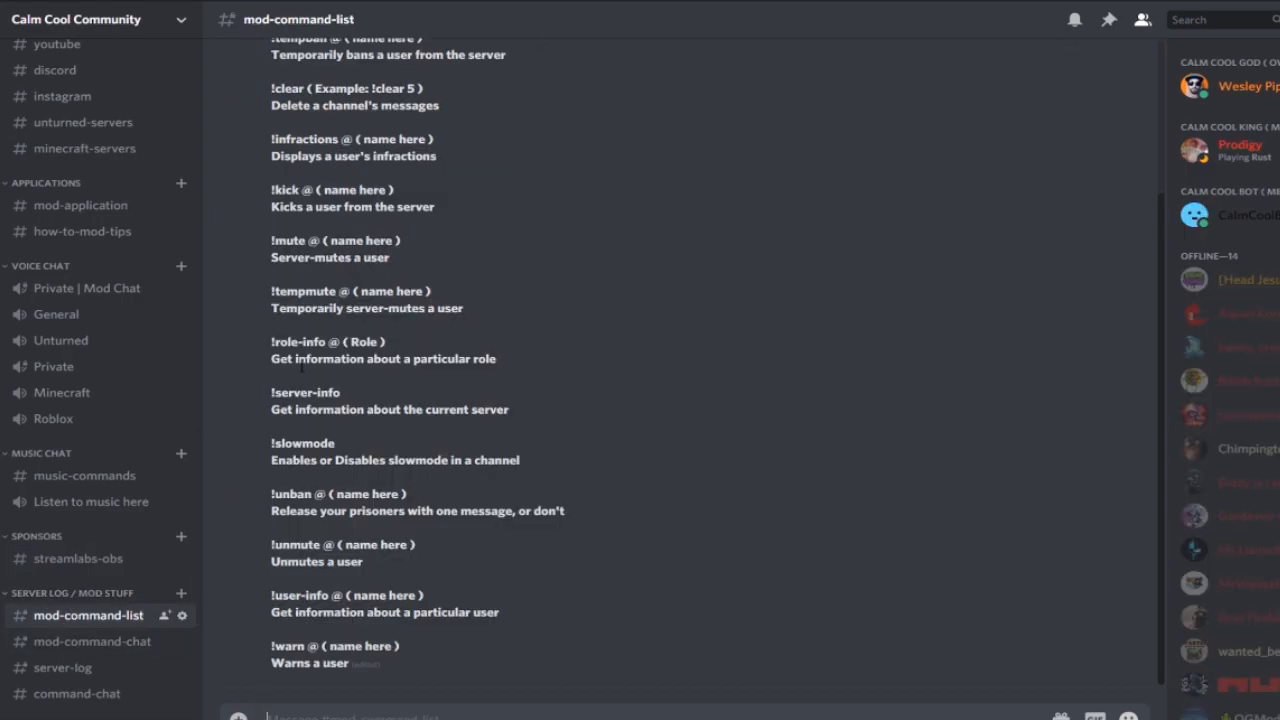
{"action": "scroll", "coordinate": [300, 375], "scroll_direction": "up", "scroll_amount": 3}
{"action": "scroll", "coordinate": [409, 300], "scroll_direction": "down", "scroll_amount": 2}
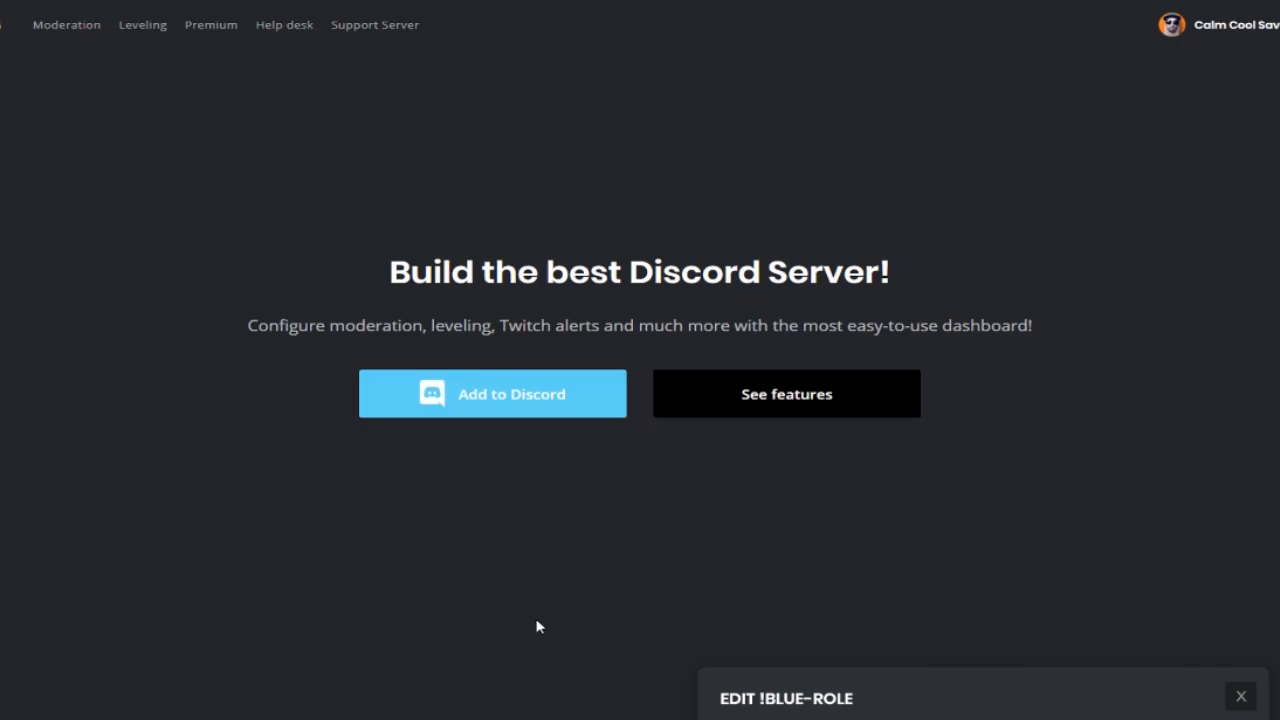
Step: Add the MEE6 bot to the TSdiscord server and authorize its access
{"action": "left_click", "coordinate": [494, 410]}
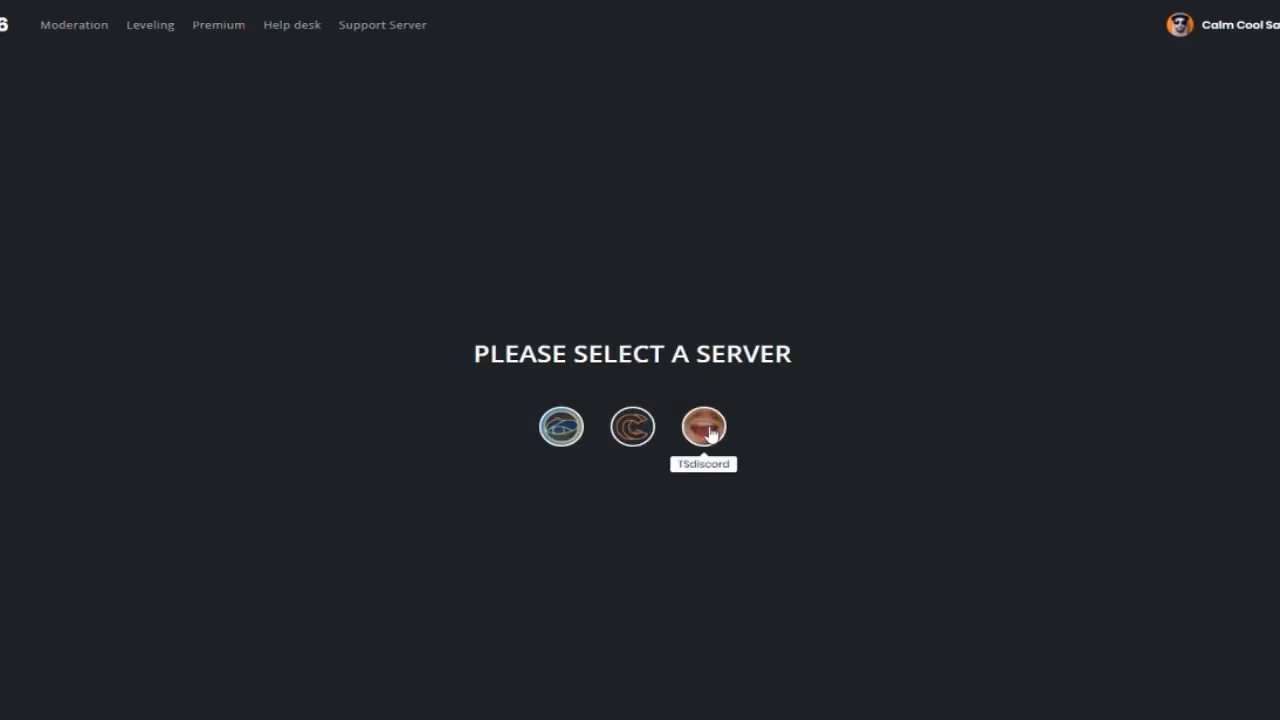
{"action": "left_click", "coordinate": [704, 427]}
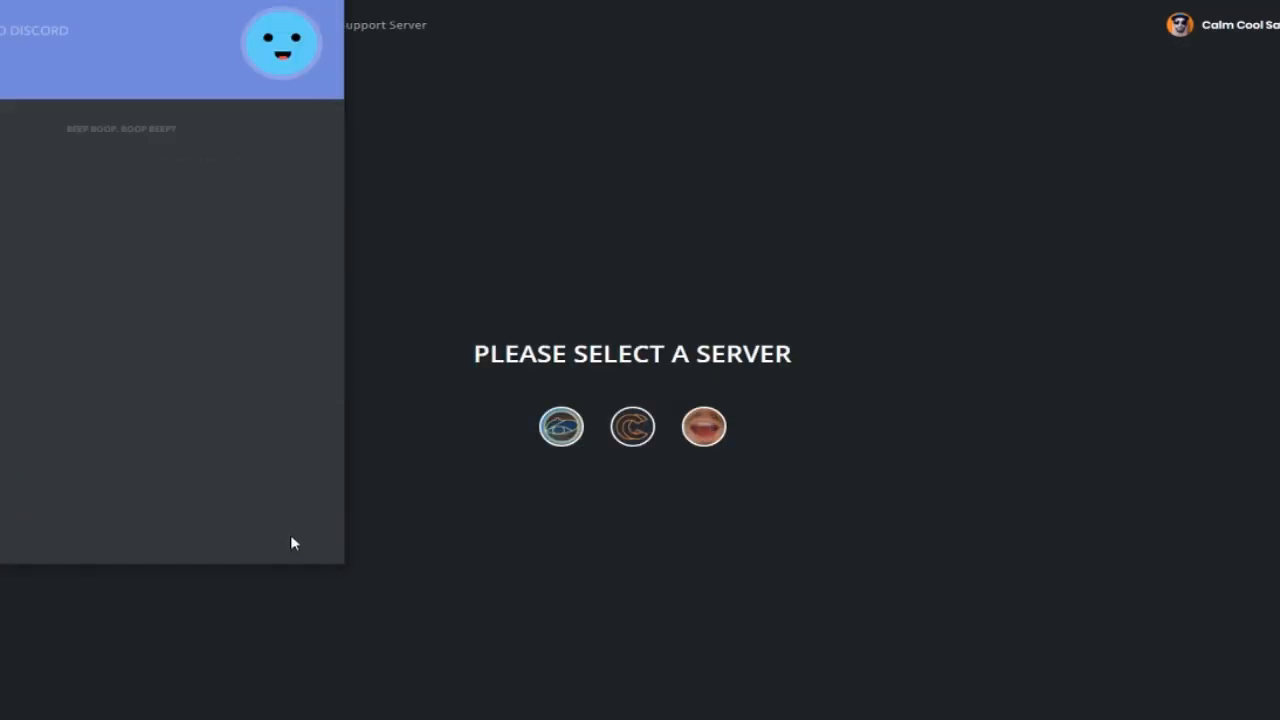
{"action": "left_click", "coordinate": [290, 534]}
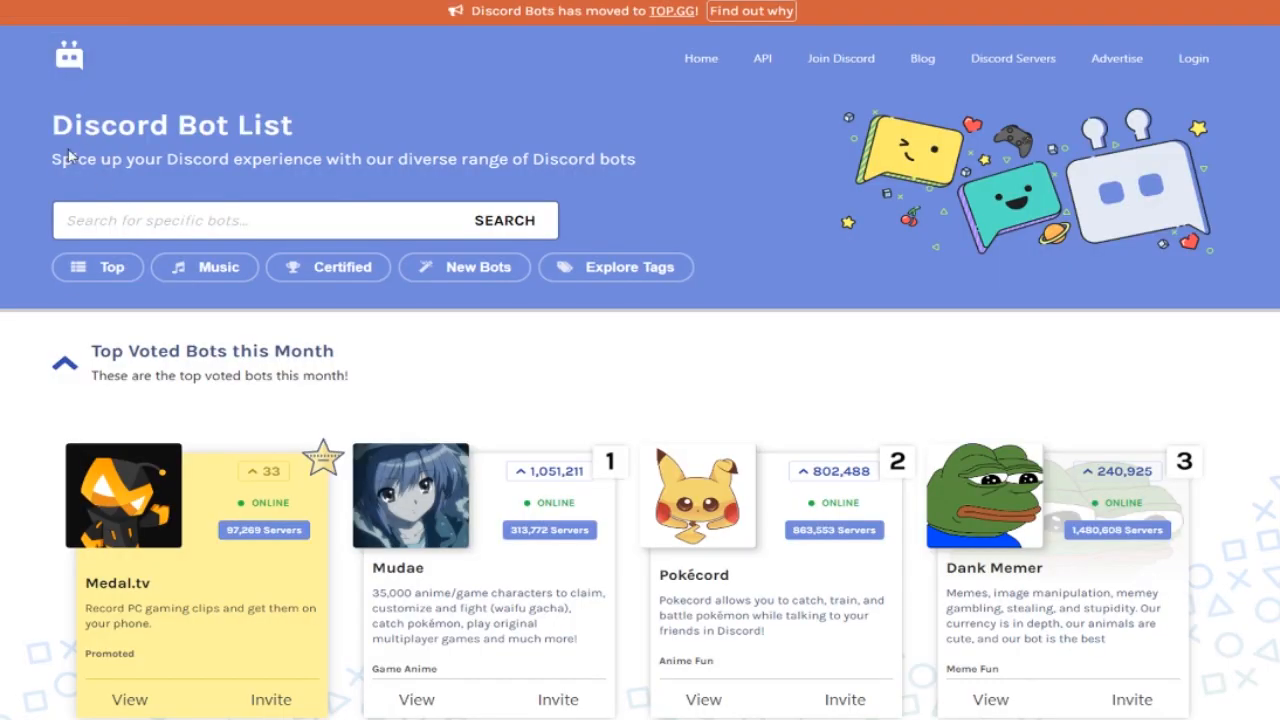
Step: Browse the Discord Bot List, examining the top voted bots of the month and the trending new bots
{"action": "scroll", "coordinate": [1248, 436], "scroll_direction": "down", "scroll_amount": 2}
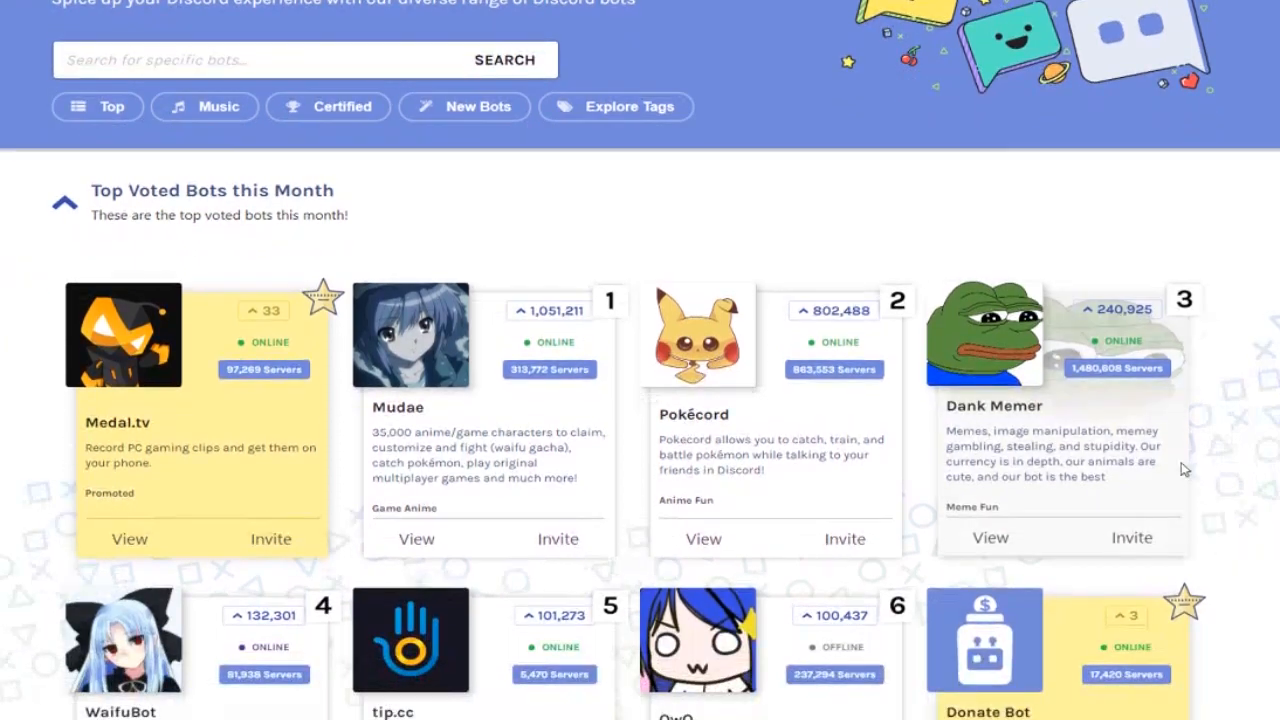
{"action": "scroll", "coordinate": [1240, 420], "scroll_direction": "down", "scroll_amount": 2}
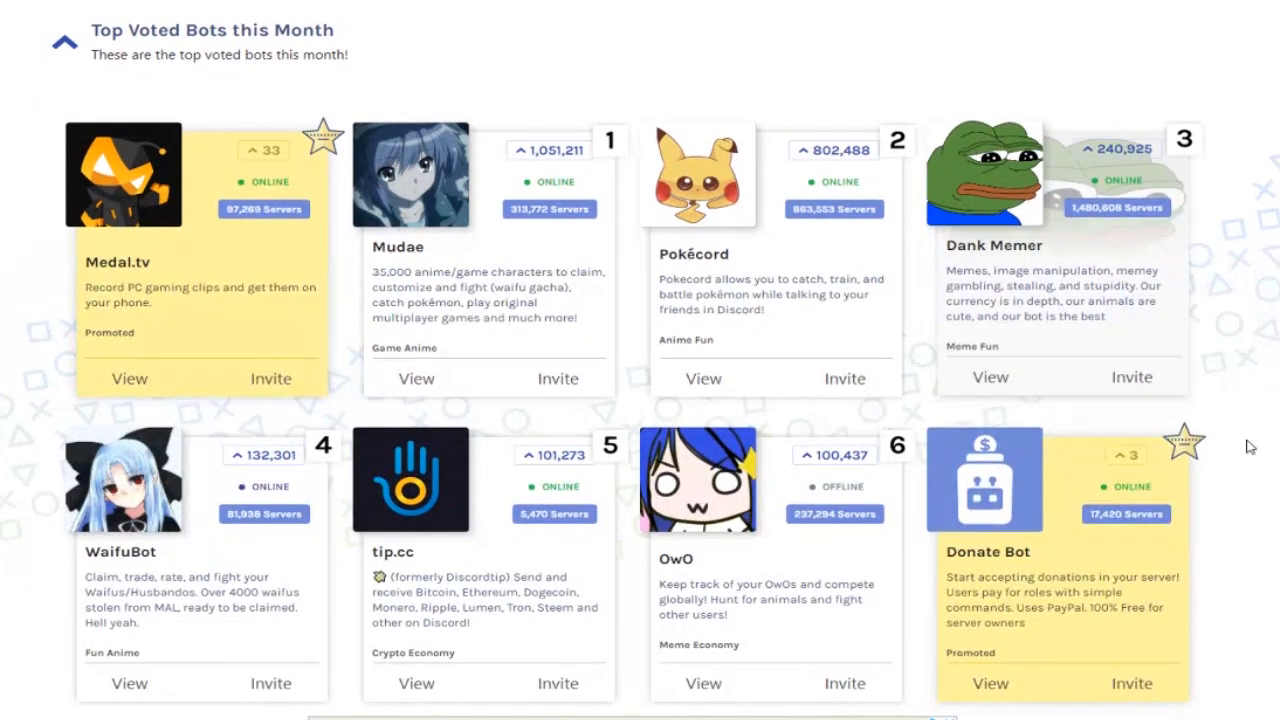
{"action": "scroll", "coordinate": [1253, 453], "scroll_direction": "down", "scroll_amount": 3}
{"action": "scroll", "coordinate": [1251, 451], "scroll_direction": "down", "scroll_amount": 2}
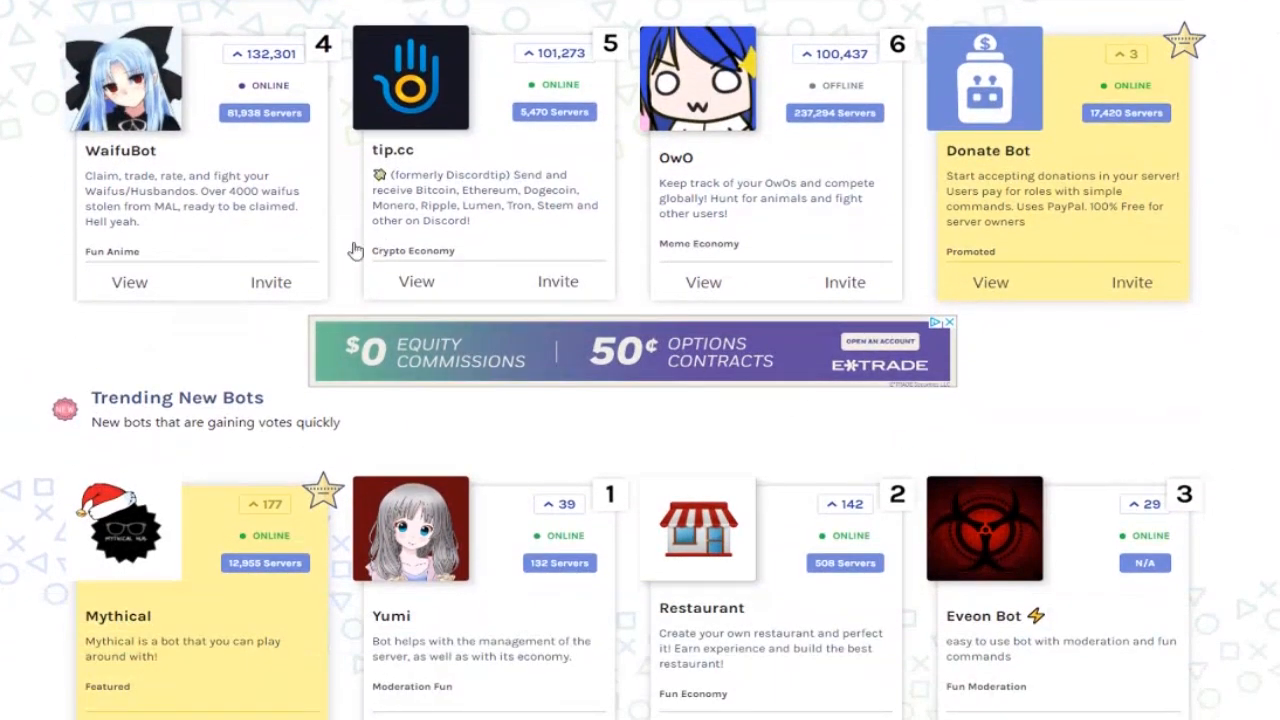
{"action": "scroll", "coordinate": [600, 617], "scroll_direction": "down", "scroll_amount": 3}
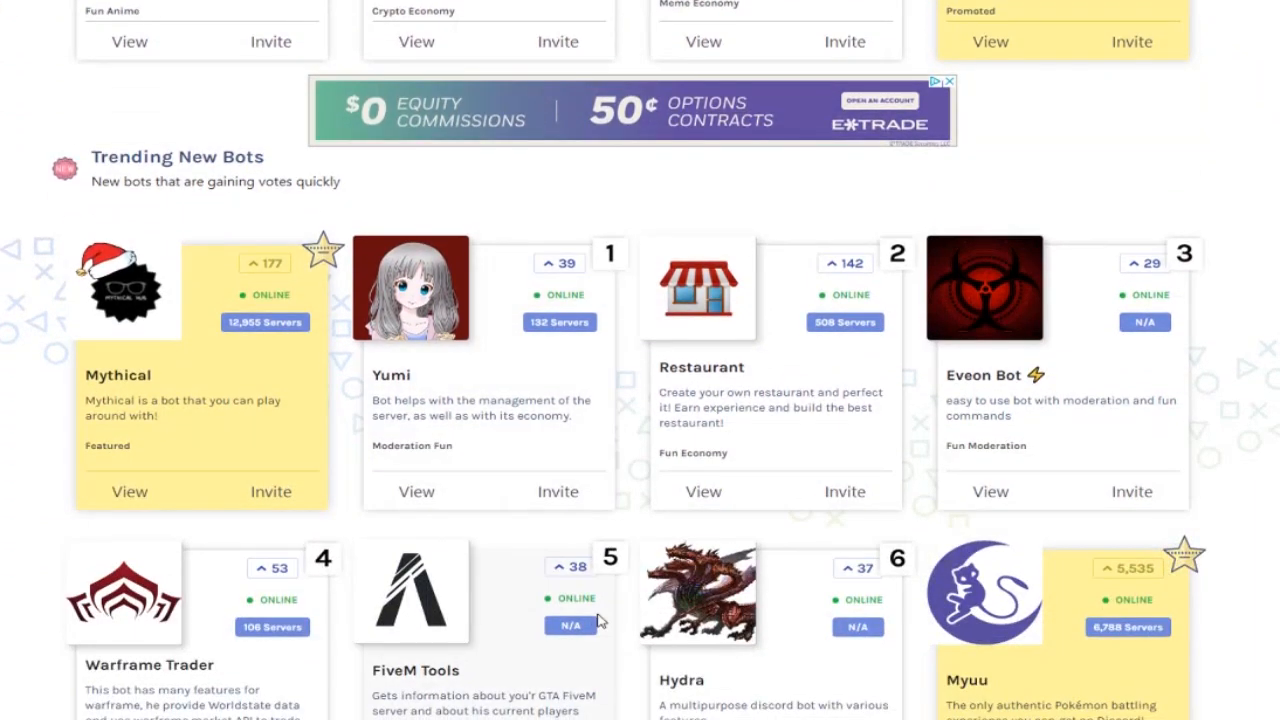
{"action": "scroll", "coordinate": [598, 621], "scroll_direction": "down", "scroll_amount": 2}
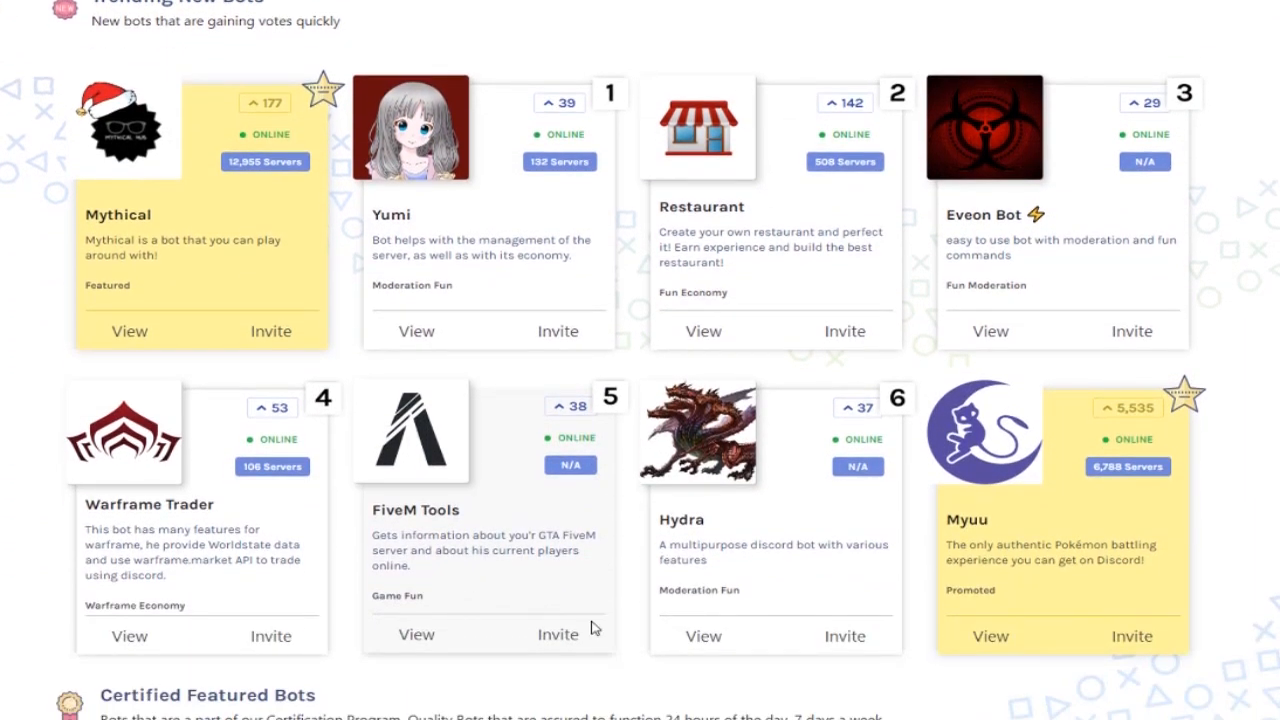